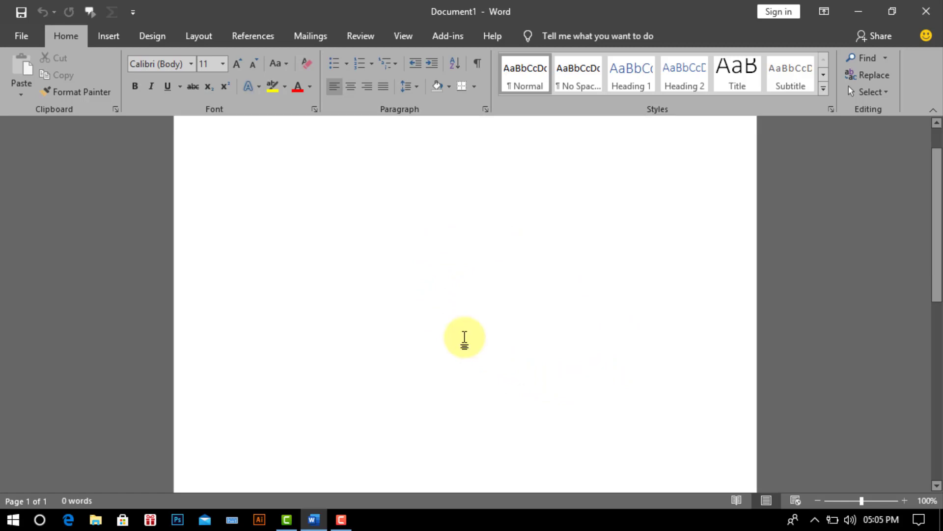
- Search Word's online templates for 'autumn leaves' and preview the Autumn leaves event flyer
left_click(21, 34)
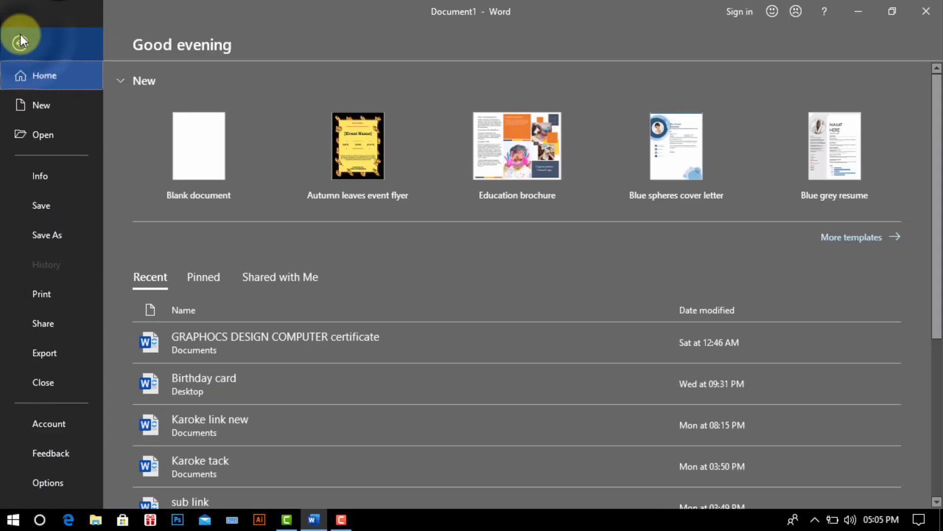
left_click(838, 241)
scroll(598, 302, "down", 3)
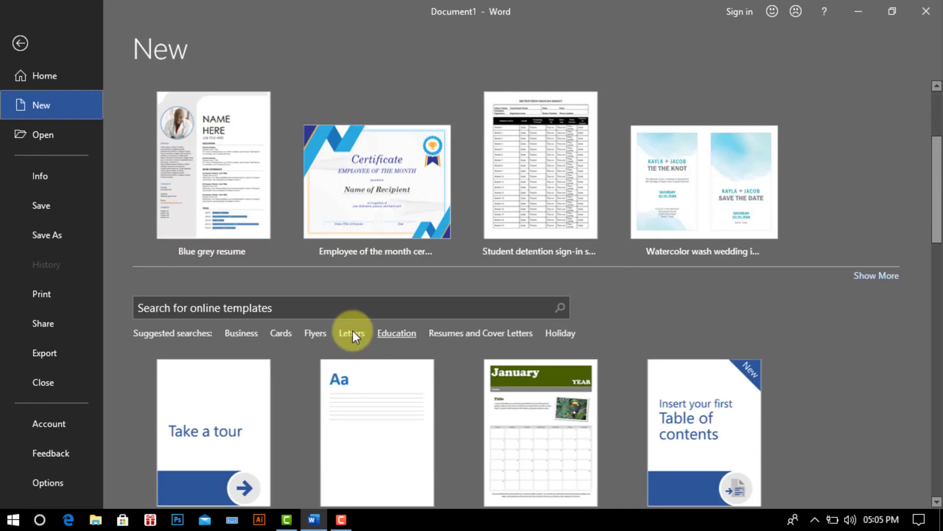
left_click(188, 307)
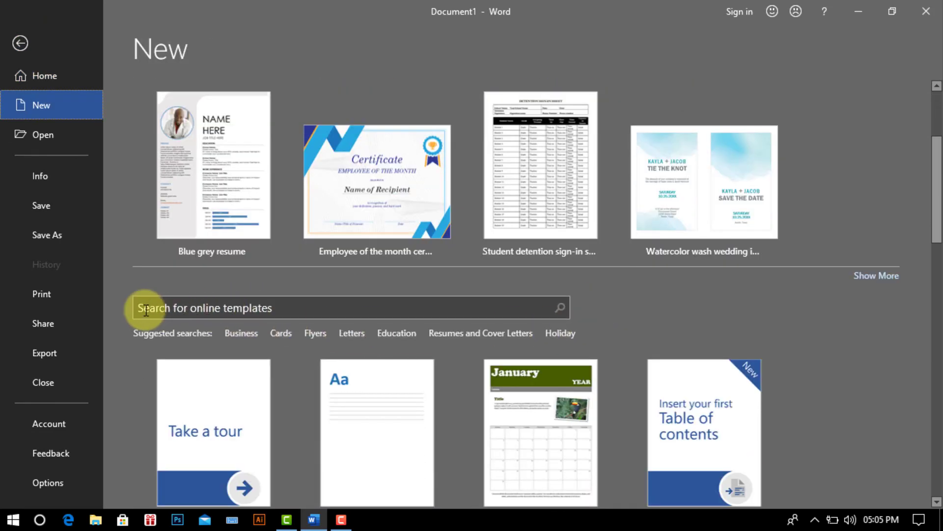
left_click(260, 311)
type("autumn leaves")
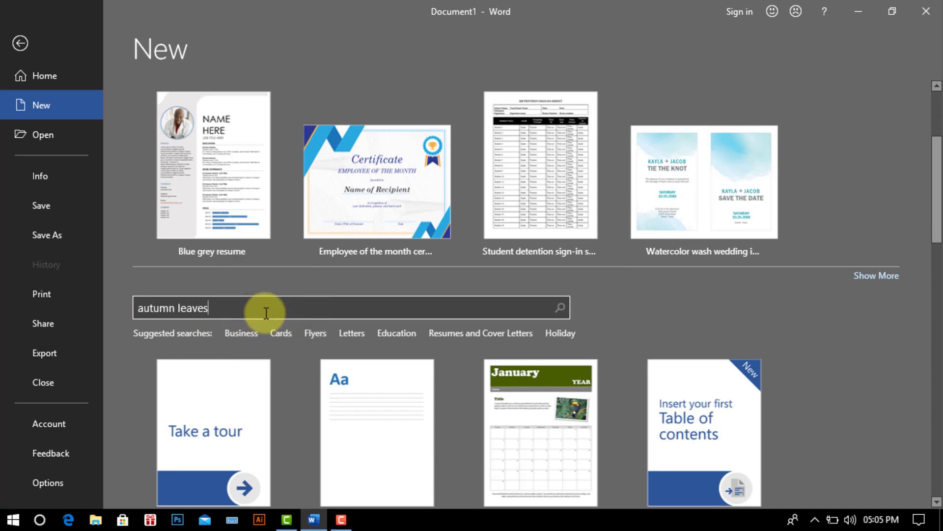
left_click(564, 312)
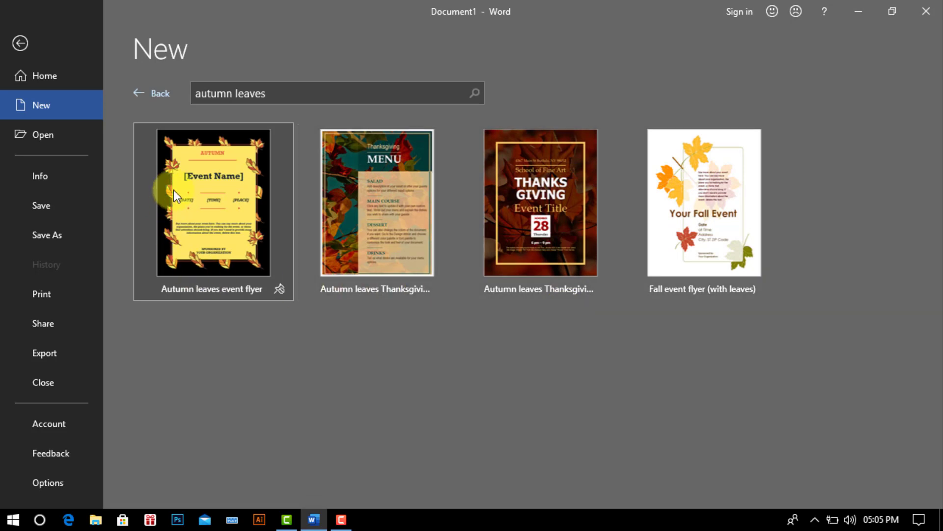
left_click(200, 187)
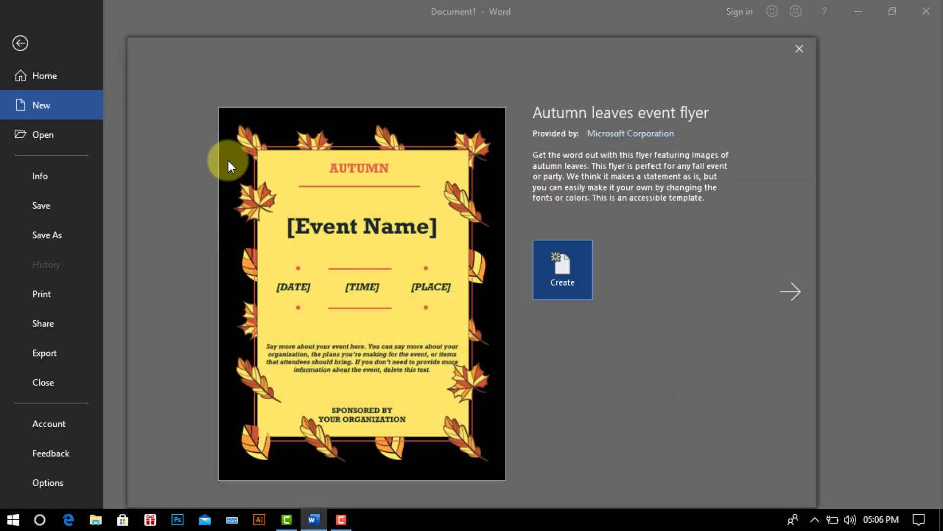
- Create a document from the flyer template and replace the AUTUMN heading with 'Wedding Invitation'
left_click(566, 270)
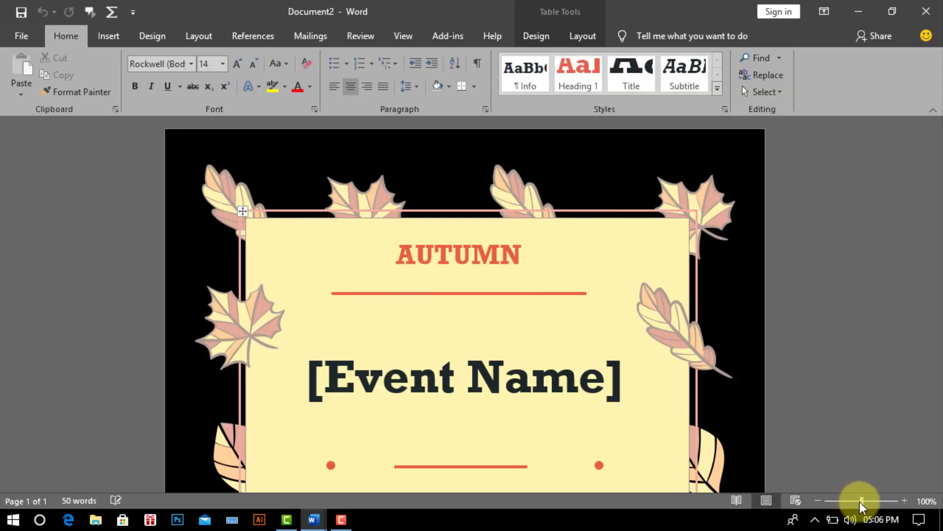
left_click_drag(860, 506, 851, 506)
left_click(431, 190)
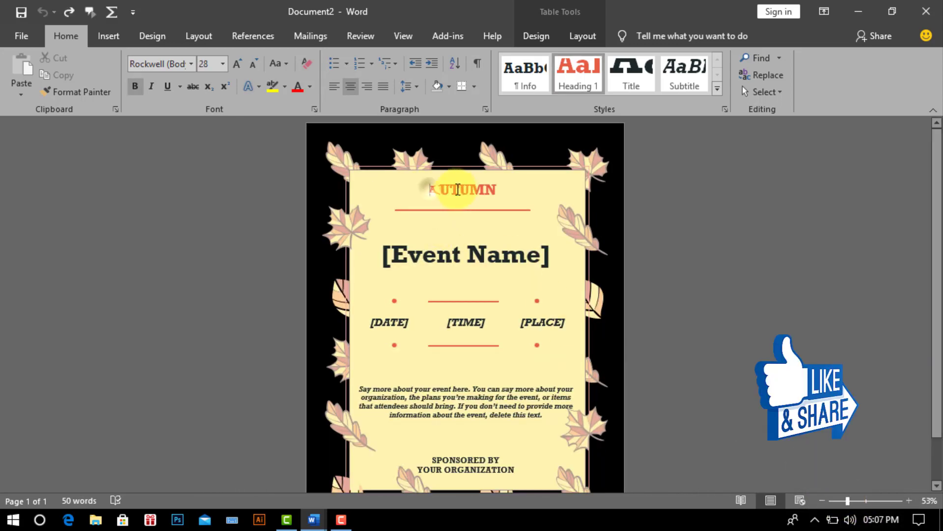
left_click_drag(467, 189, 499, 190)
type("Weddi")
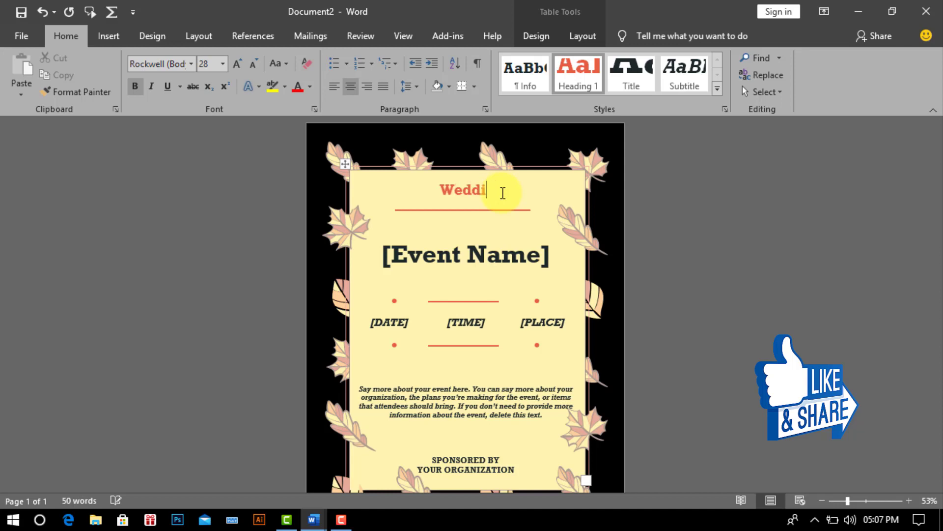
type("ng Invitation")
- Set the Wedding Invitation heading to Lucida Handwriting at size 36
left_click_drag(500, 198, 406, 181)
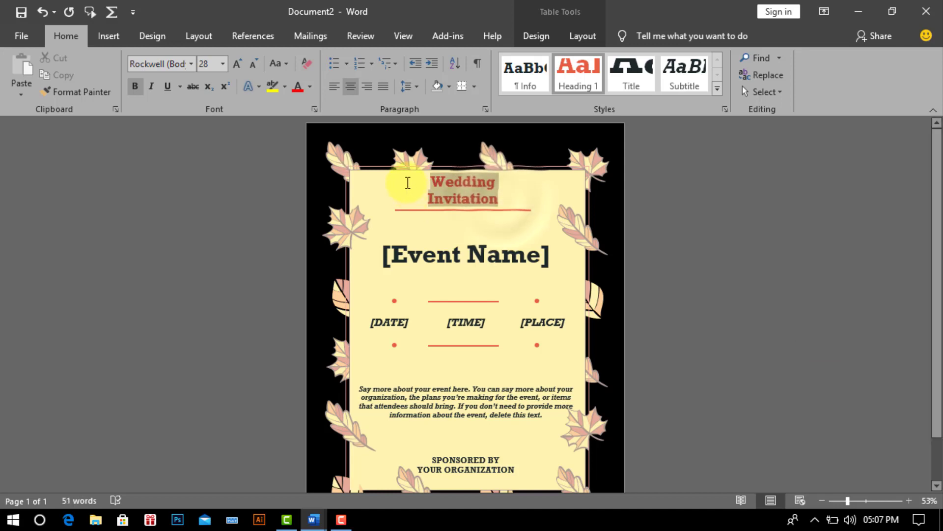
left_click(191, 64)
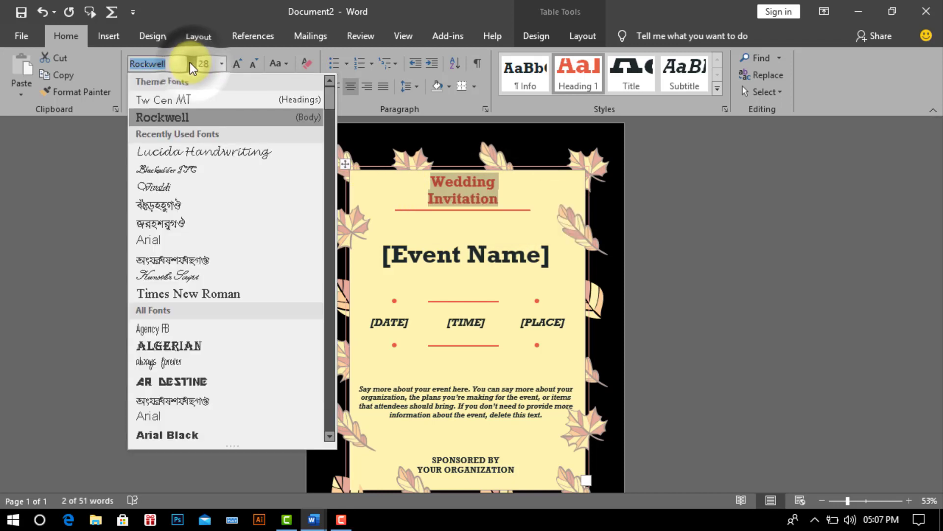
left_click(240, 153)
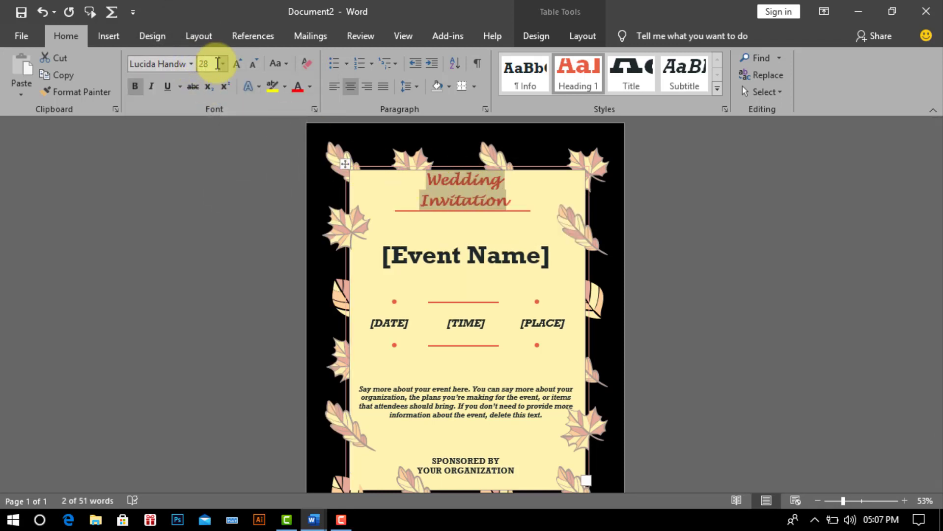
left_click(223, 64)
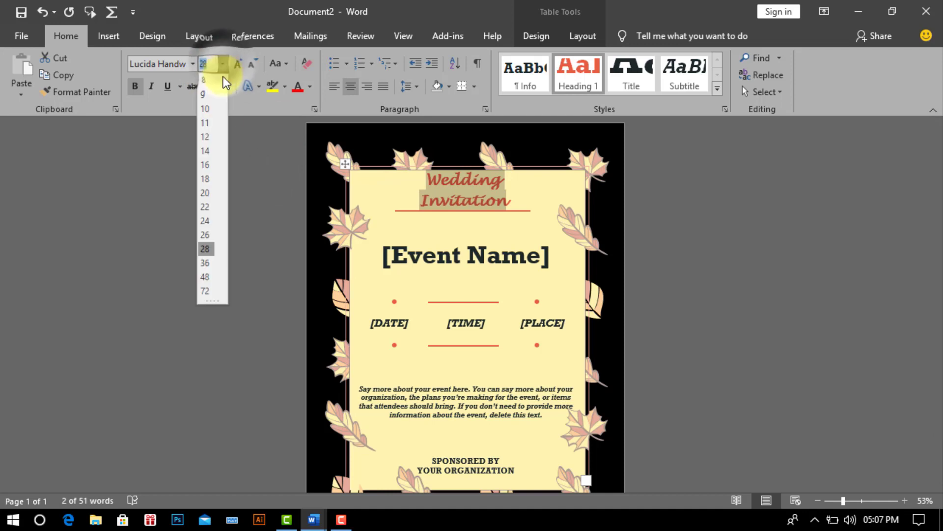
left_click(206, 264)
- Move [Event Name] down one line and replace it with 'You're Invited'
left_click(382, 265)
key("Return")
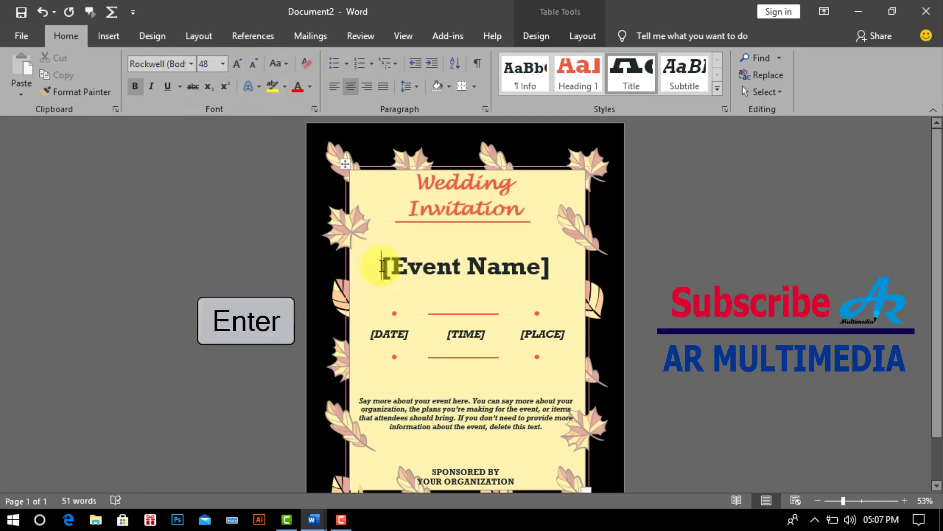
left_click_drag(381, 279, 553, 280)
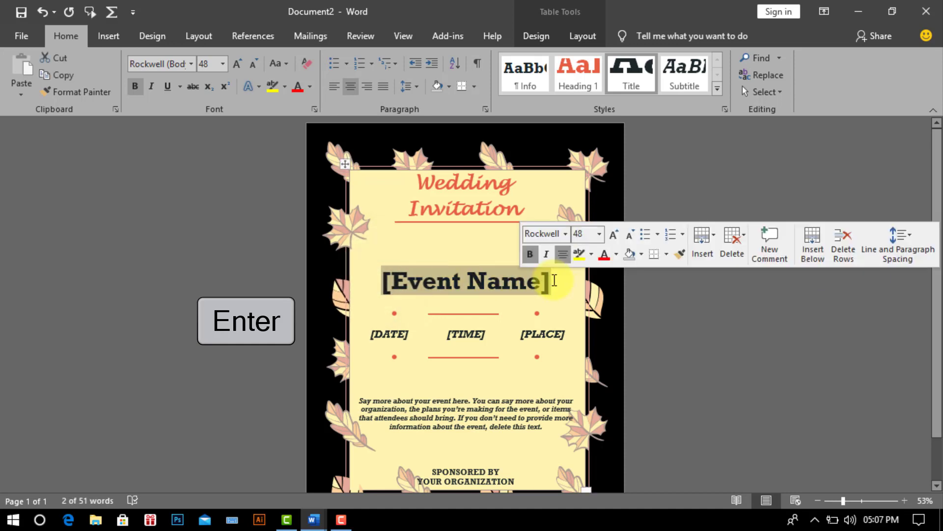
type("You're Invited")
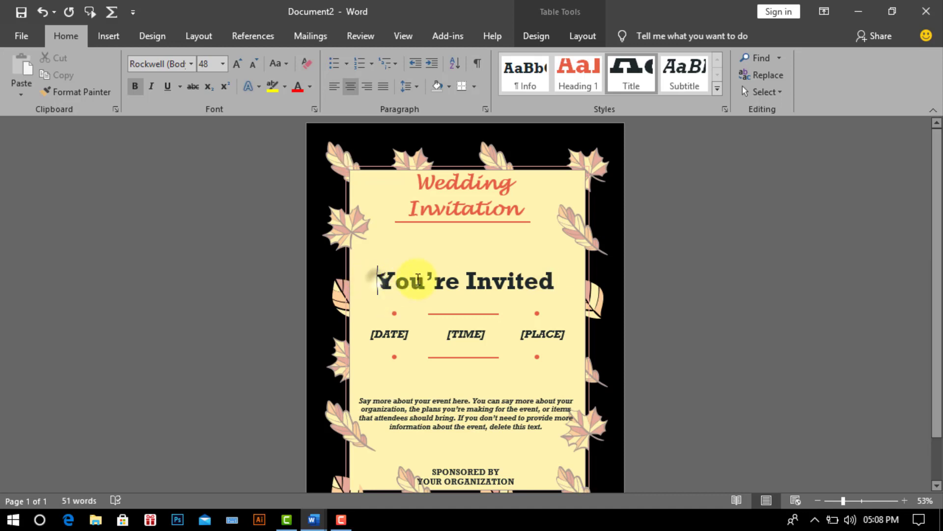
- Make 'You're Invited' dark red at size 36
left_click_drag(437, 280, 558, 280)
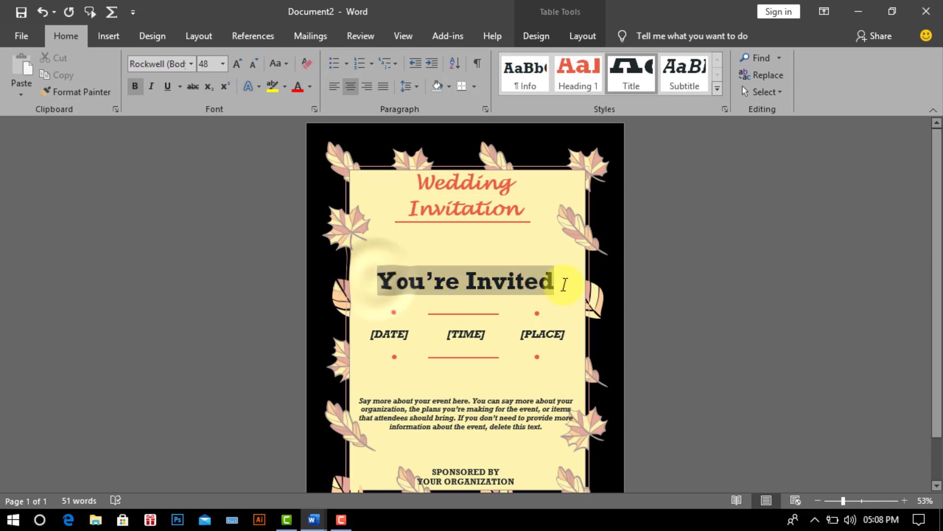
left_click(312, 87)
left_click(297, 219)
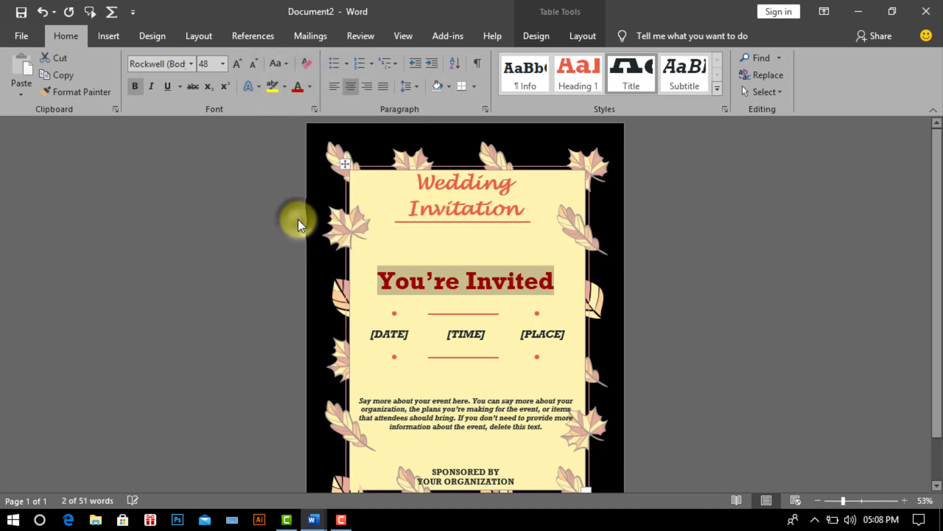
left_click(222, 64)
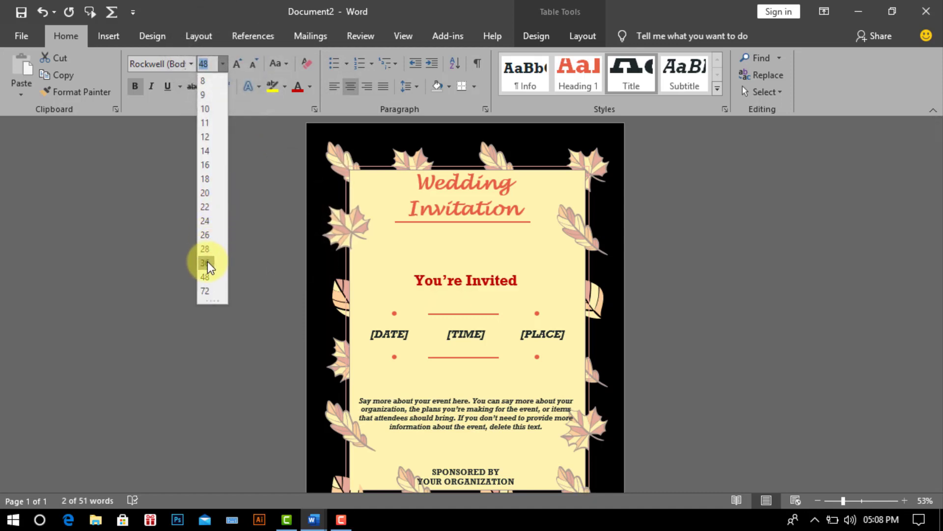
left_click(207, 264)
left_click(476, 246)
- Draw a text box below the Wedding Invitation heading, positioned above You're Invited
left_click(102, 36)
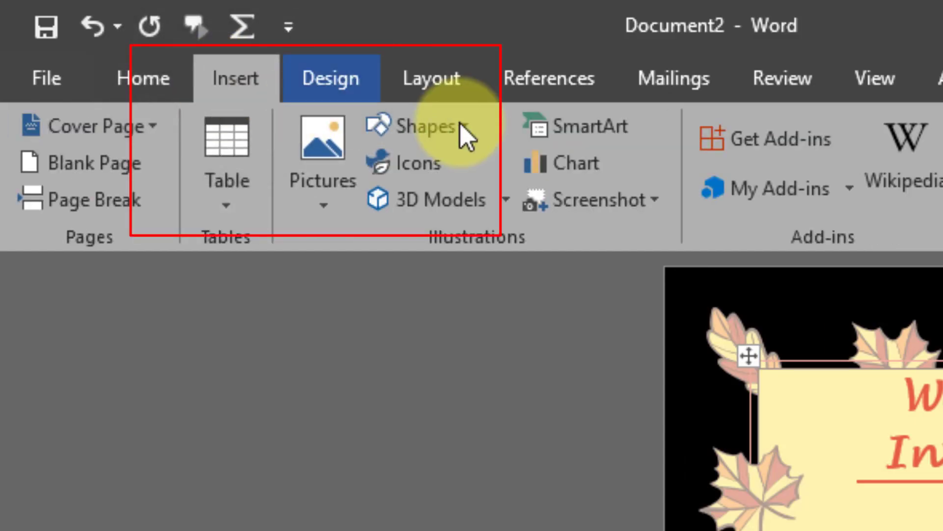
left_click(456, 135)
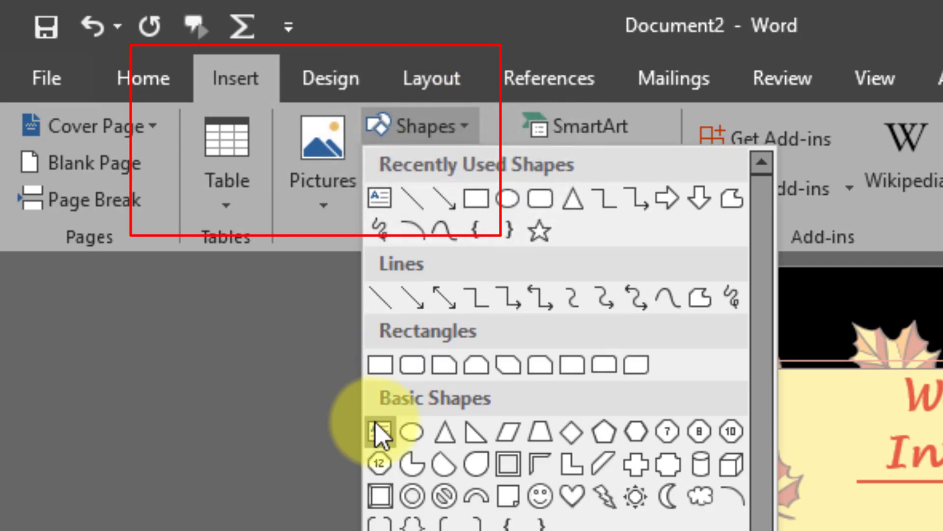
left_click(379, 431)
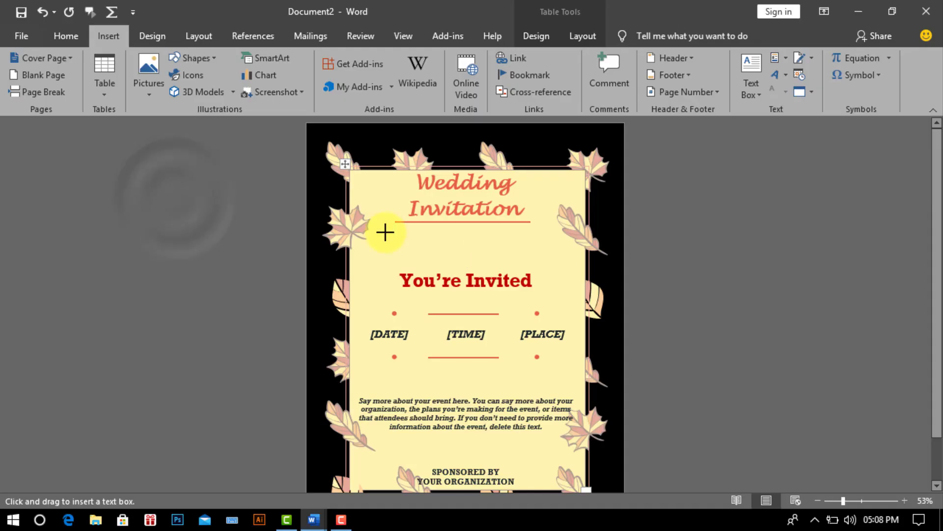
left_click_drag(385, 228, 545, 273)
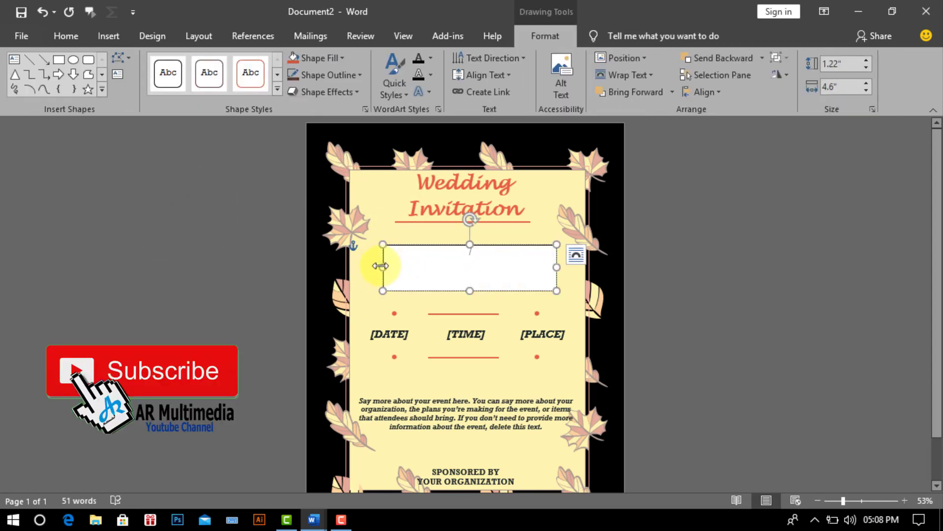
left_click_drag(382, 267, 370, 267)
left_click_drag(455, 245, 453, 233)
- Give the text box no fill and no outline, and type the 22 pt happiness-of-wedding quote
left_click(341, 54)
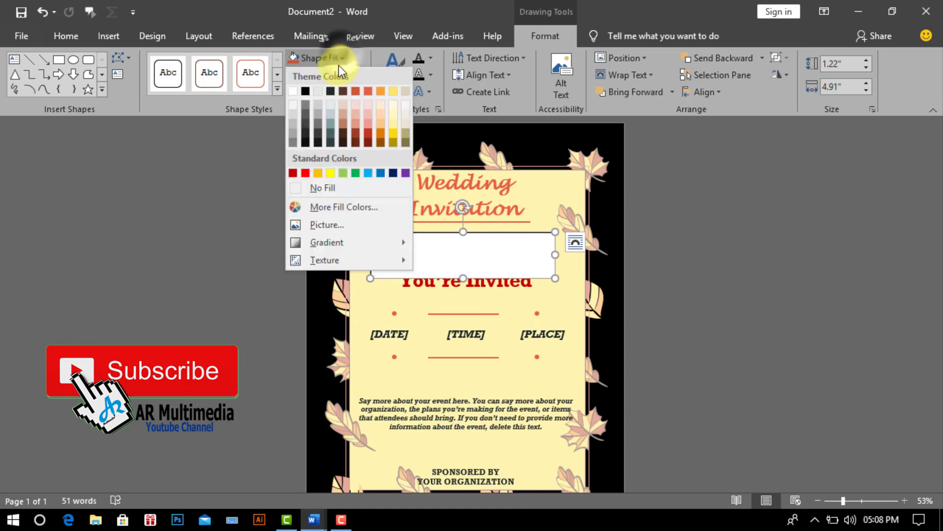
left_click(328, 190)
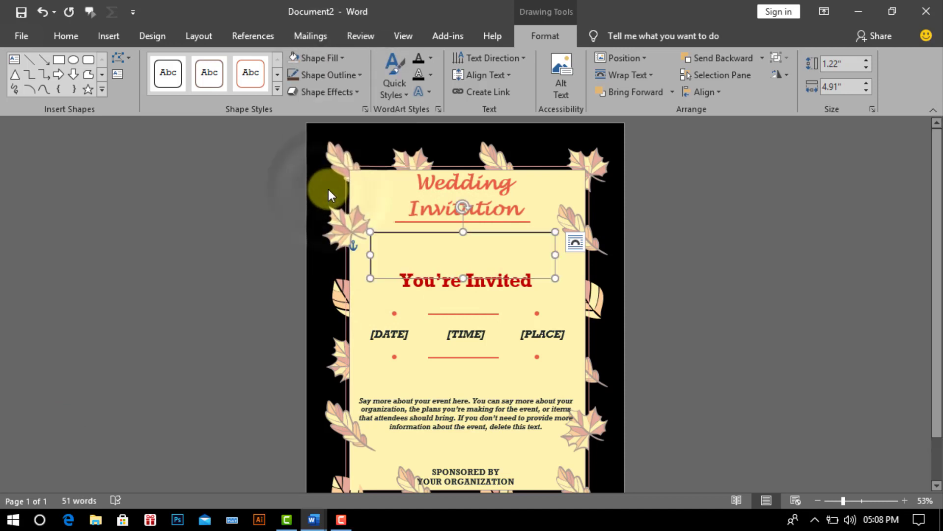
left_click(359, 74)
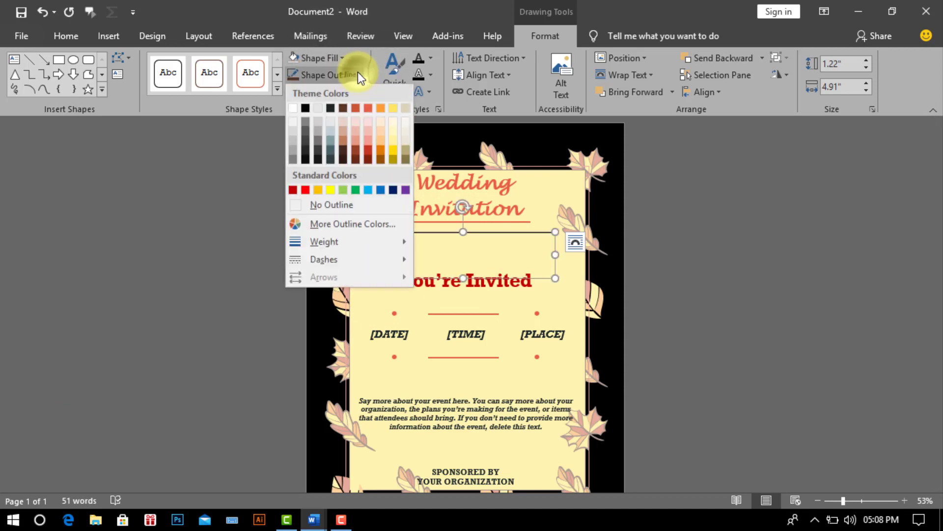
left_click(338, 207)
left_click(66, 37)
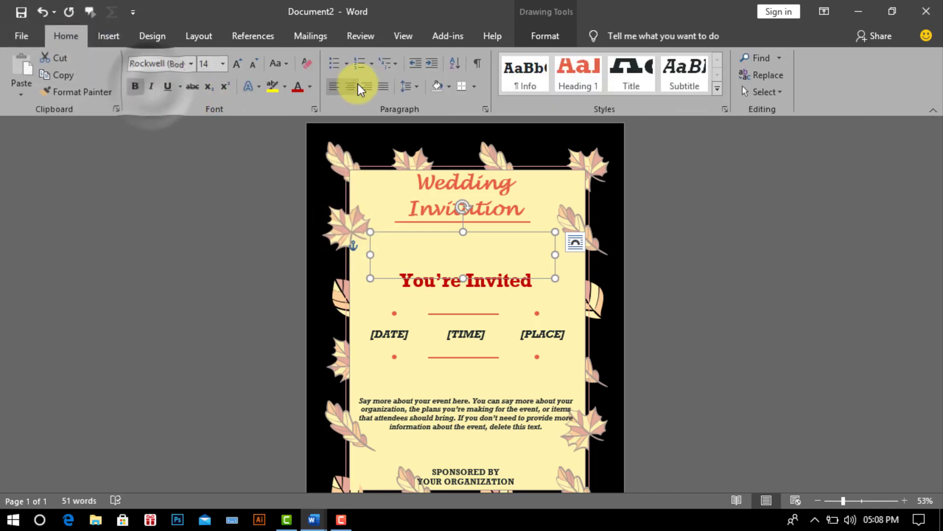
left_click(224, 64)
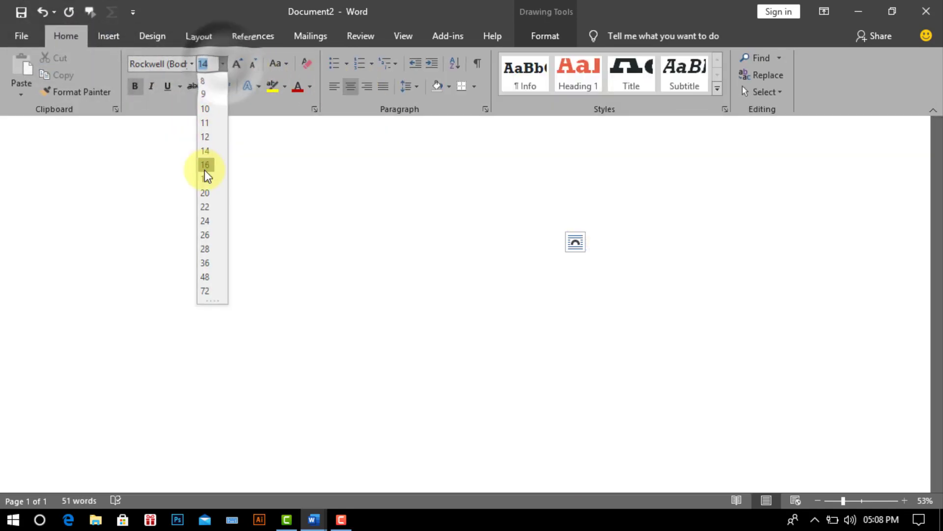
left_click(206, 207)
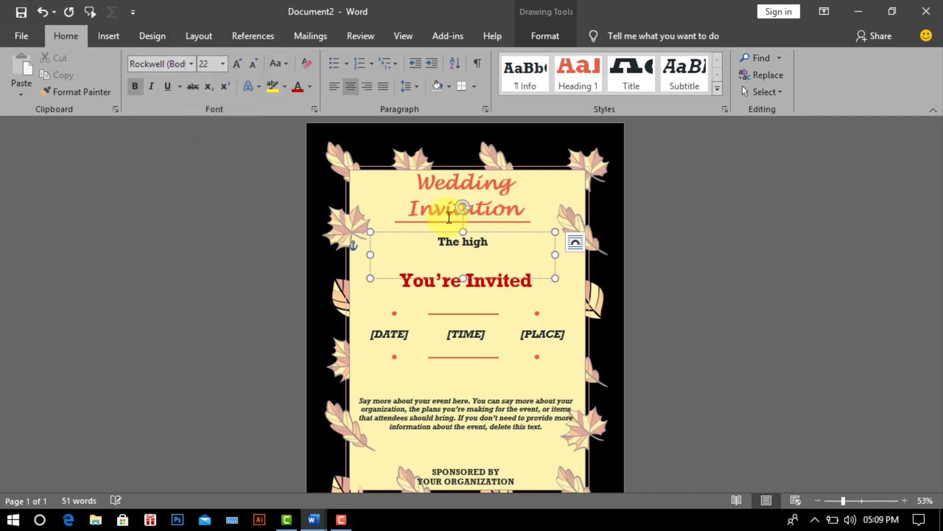
type("iness on earth is t")
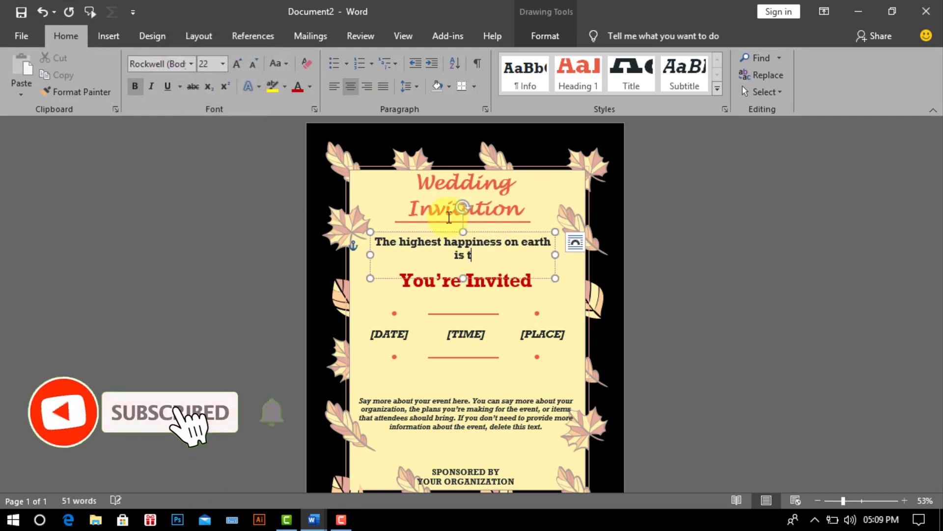
type("he happiness of wedding")
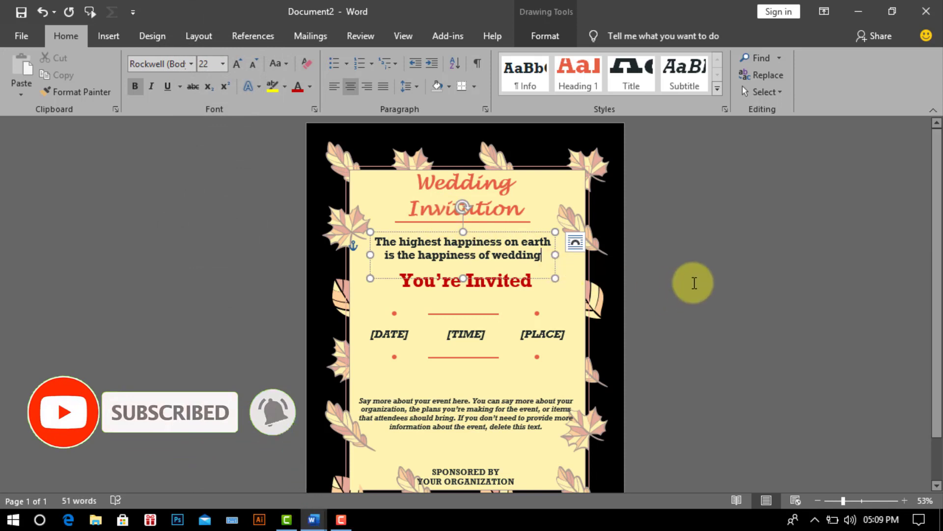
- Replace [DATE], [TIME] and [PLACE] with the bride's first name, 'And', and the groom's first name
left_click(515, 273)
left_click(400, 334)
type("A")
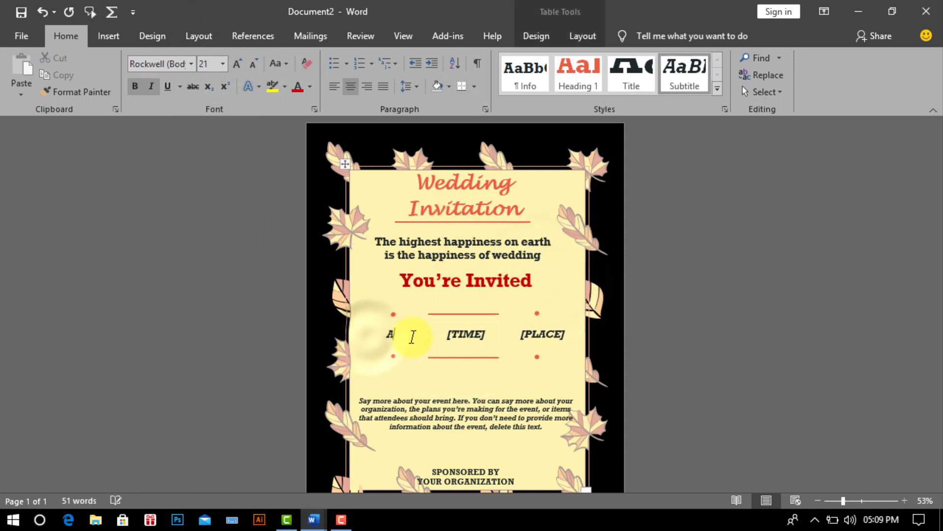
type("sith")
left_click(481, 336)
type("And")
left_click(580, 334)
type("Tisha")
left_click_drag(409, 335, 544, 333)
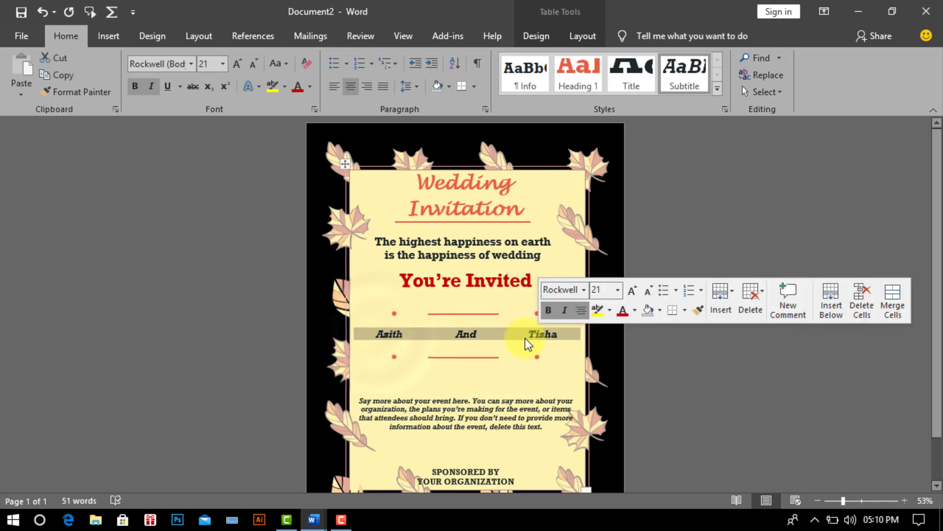
left_click(217, 65)
left_click(222, 65)
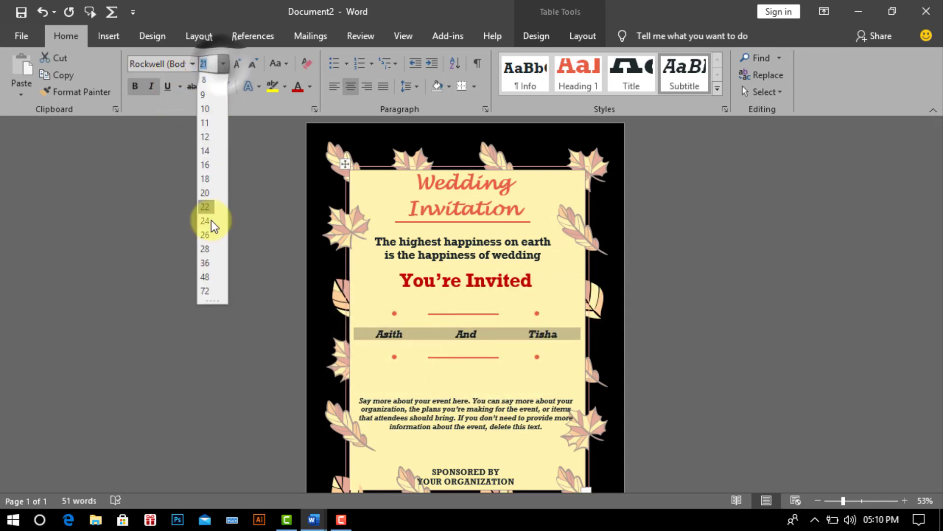
- Set the couple's names row to 36 pt in blue
left_click(206, 264)
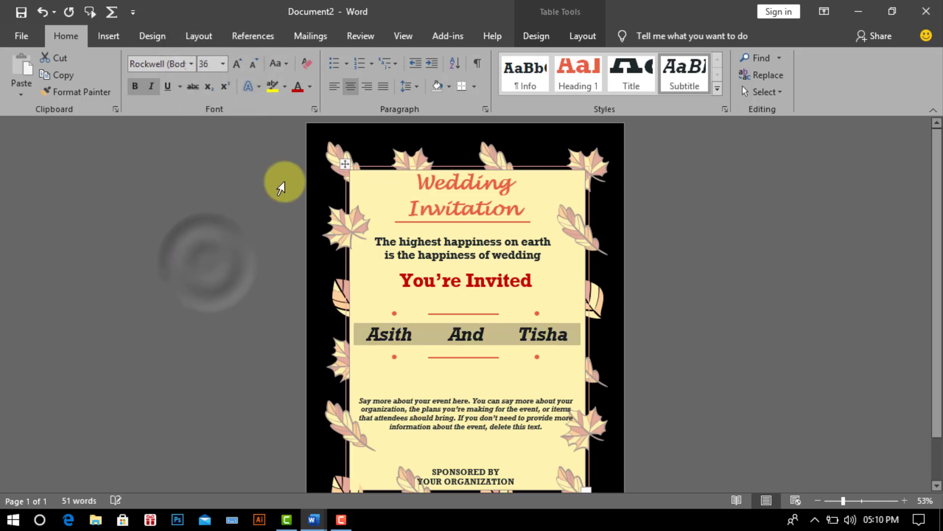
left_click(310, 87)
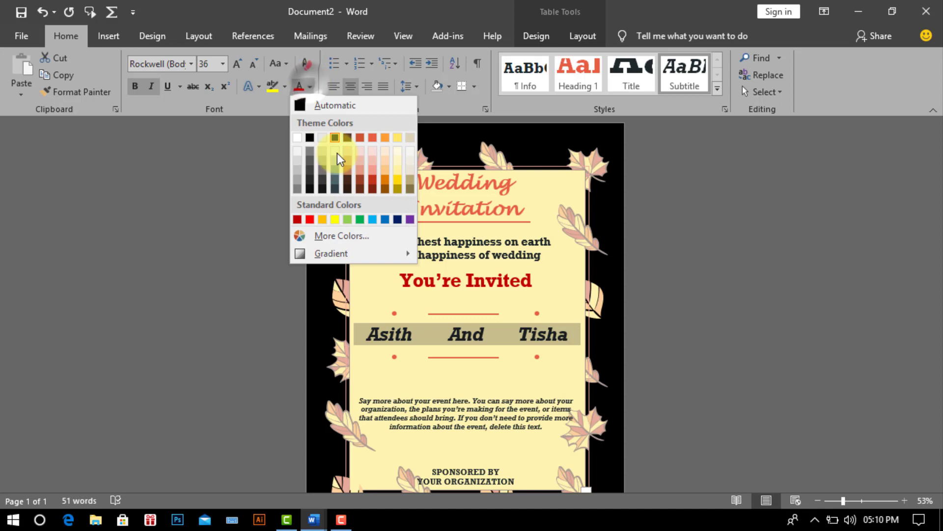
left_click(384, 220)
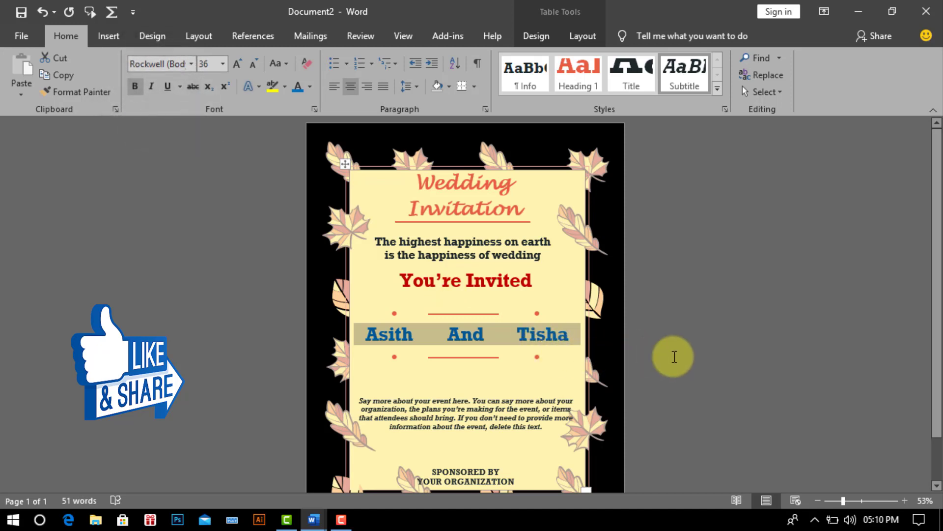
left_click(673, 354)
scroll(660, 345, "down", 1)
scroll(659, 345, "down", 1)
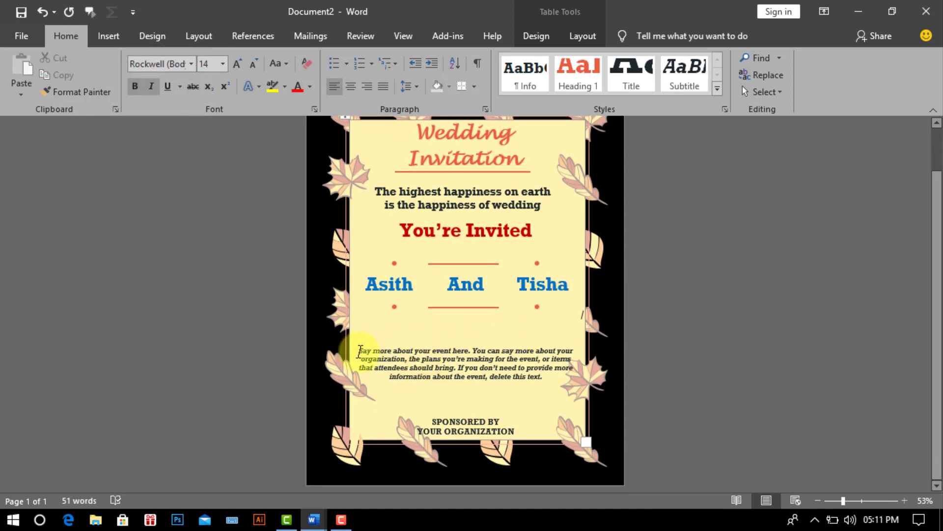
- Replace the sample paragraph with a 22 pt party message, with 'Will you please be our guest' on its own line
triple_click(360, 350)
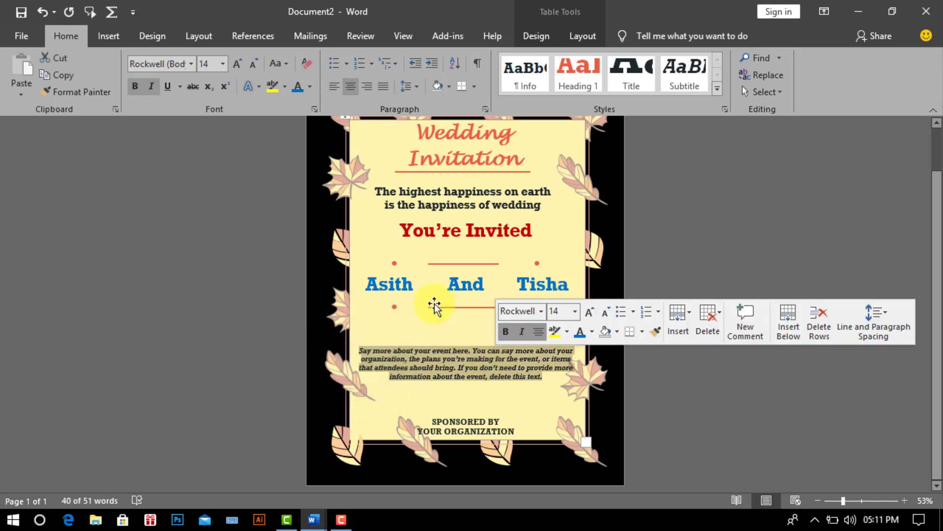
left_click(220, 64)
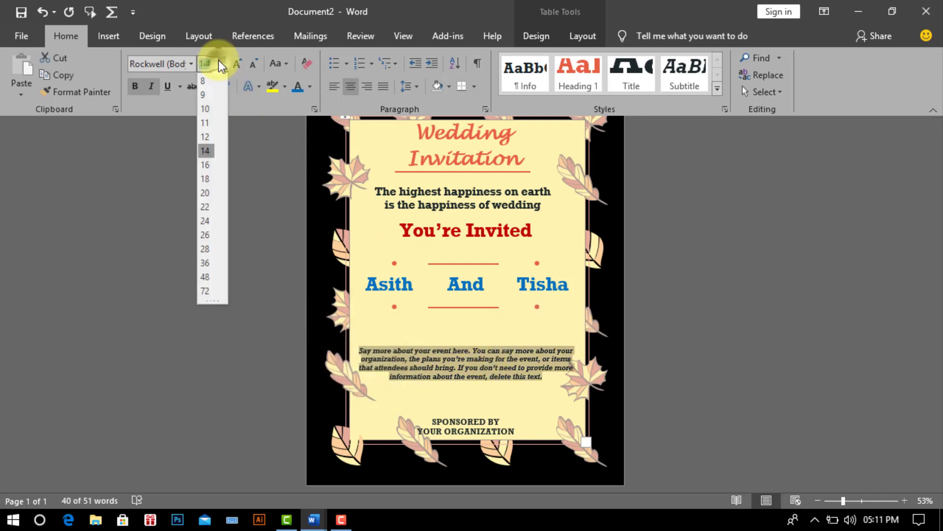
left_click(207, 207)
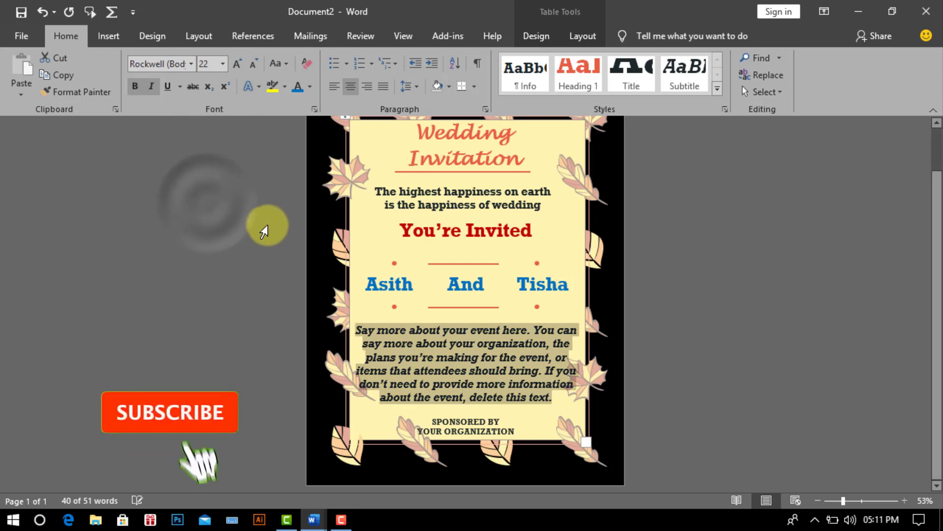
type("He popped the questio")
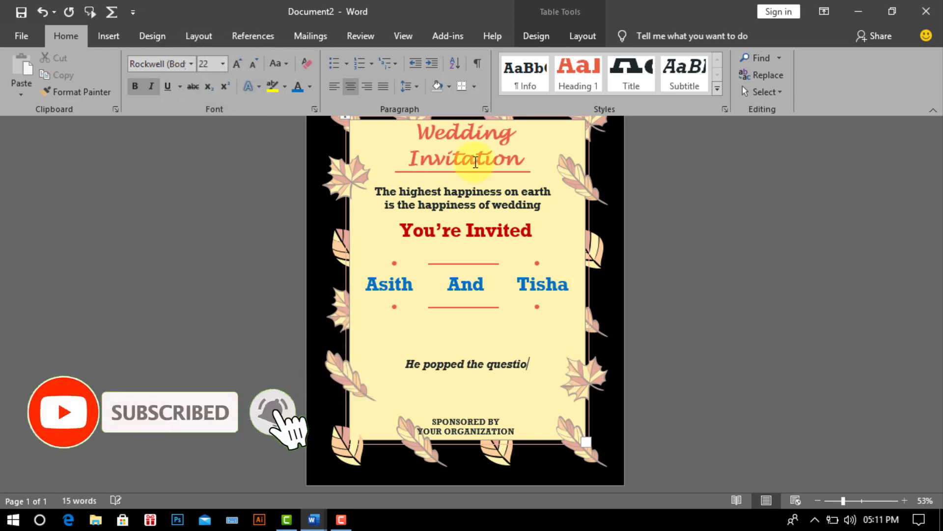
type("n and she said yes' S")
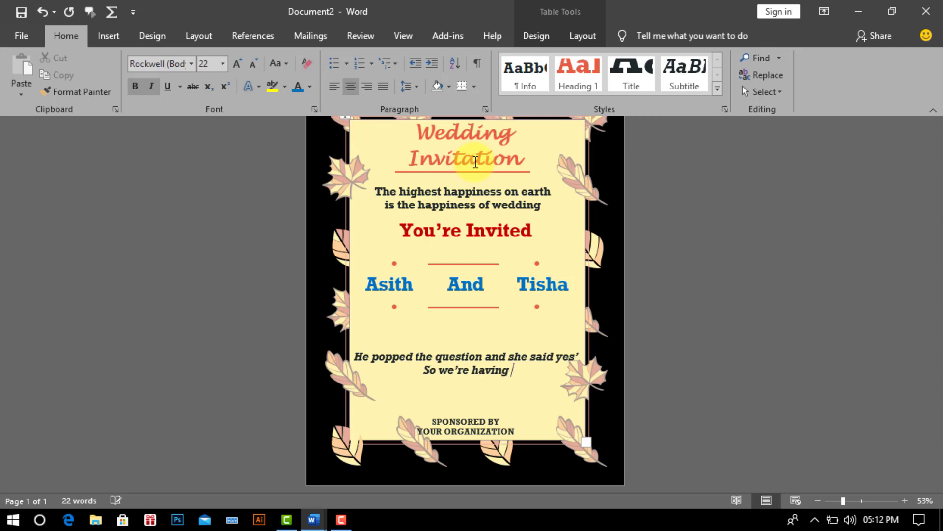
type("o we're having a party. Will you please be our guest.")
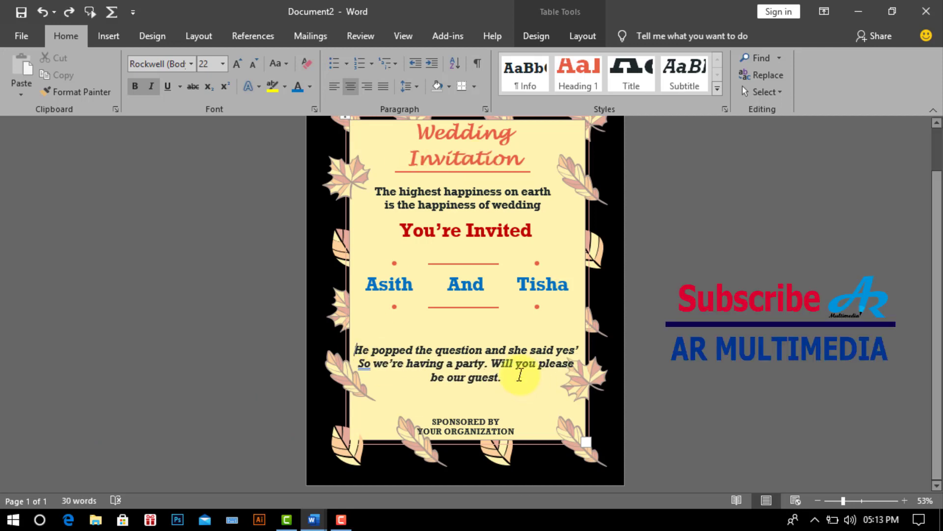
left_click(490, 366)
key("Return")
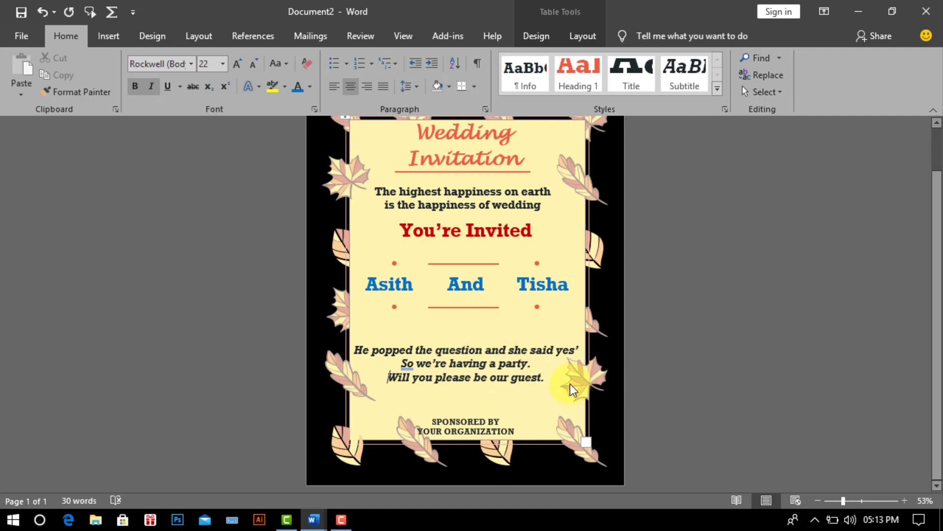
key("ctrl+z")
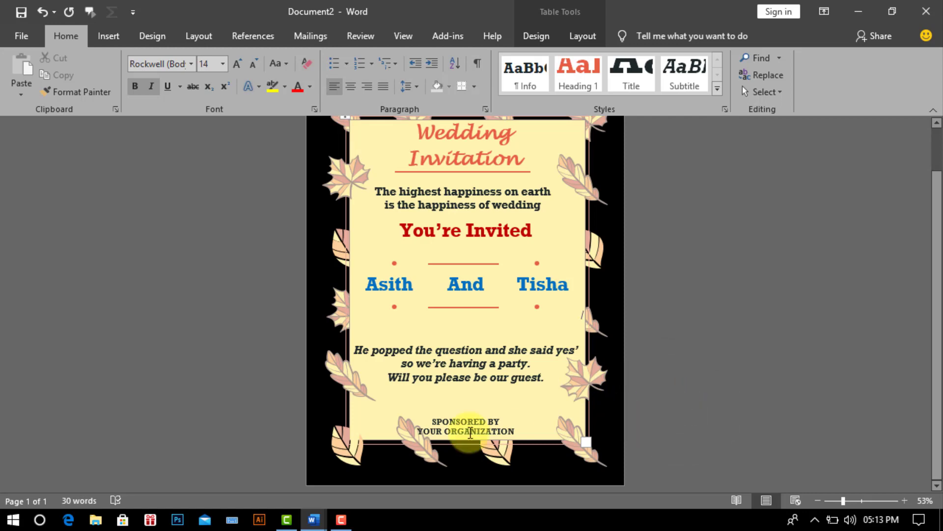
- Draw a text box under the guest line and set its font size to 22
left_click(109, 39)
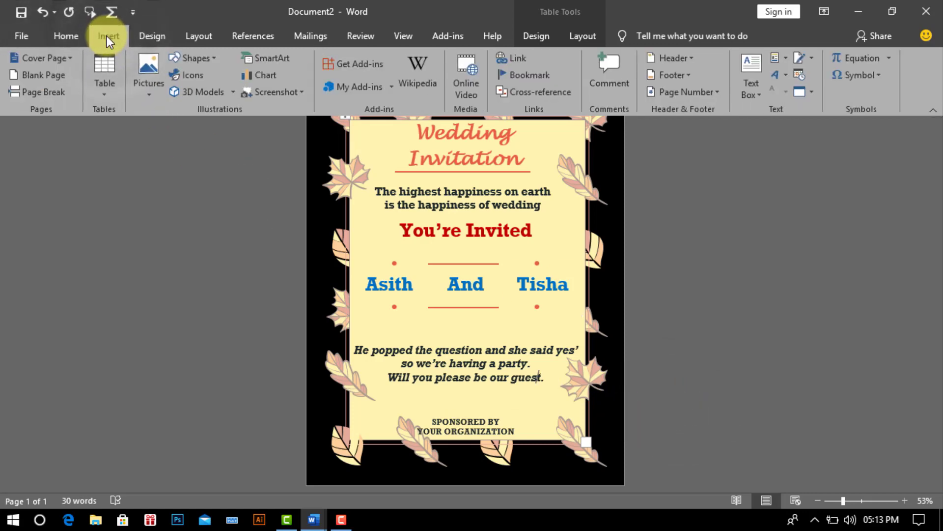
left_click(194, 58)
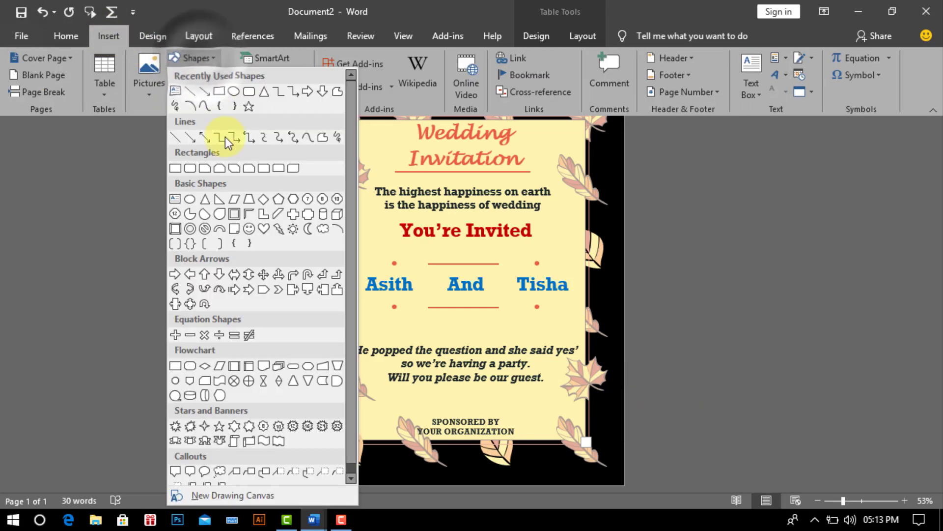
left_click(176, 199)
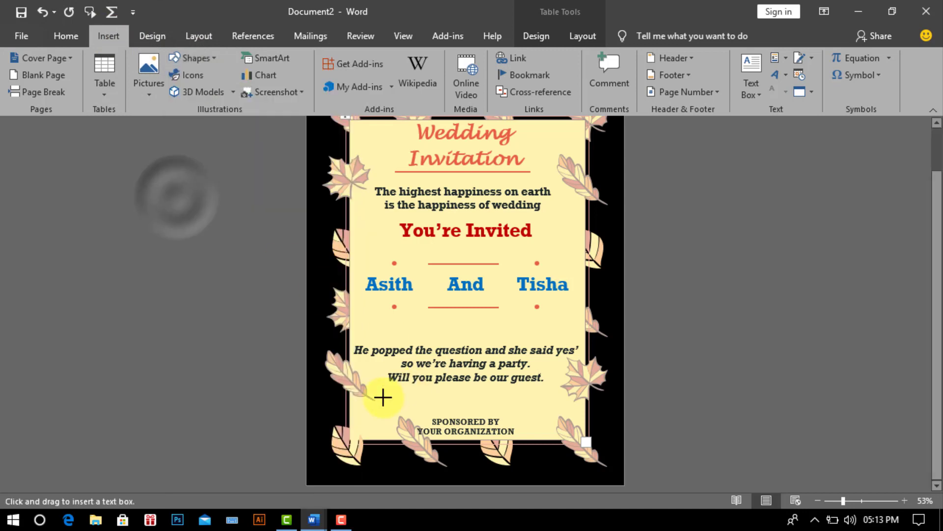
left_click_drag(409, 402, 573, 411)
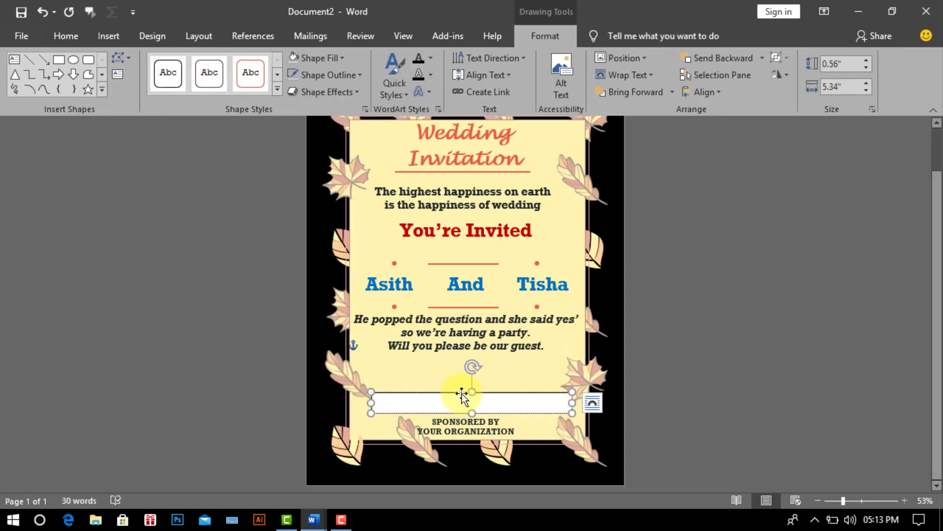
left_click_drag(460, 392, 459, 373)
left_click(68, 37)
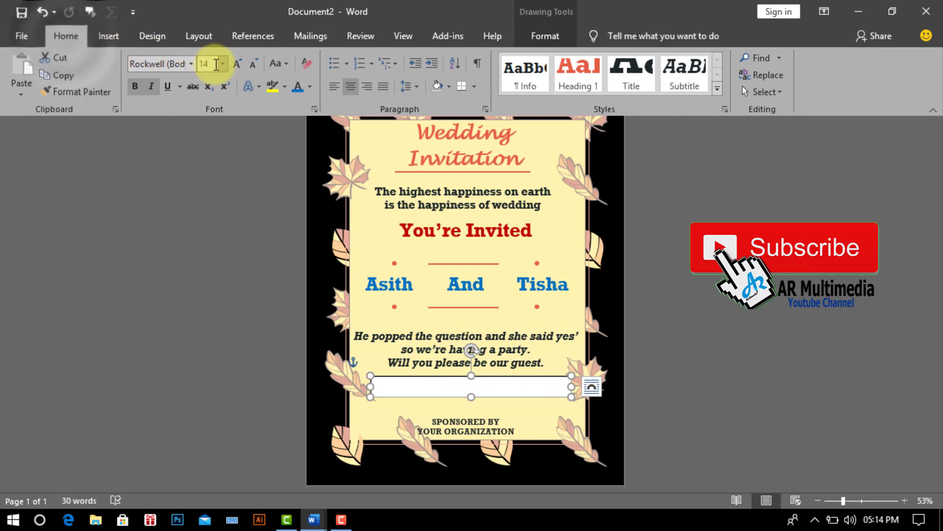
left_click(222, 64)
left_click(205, 206)
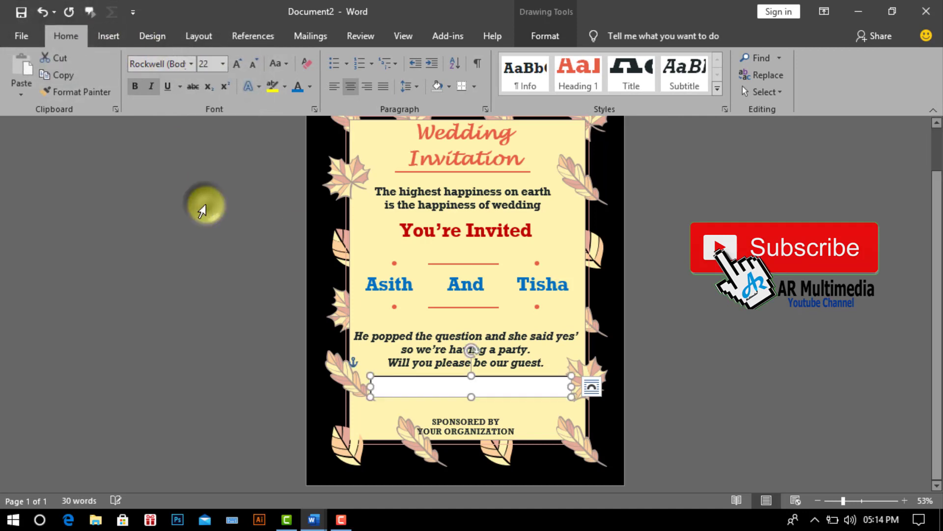
left_click(152, 86)
- Give the text box no fill and no outline, and enter 'Monday, 12 October 2020'
left_click(544, 35)
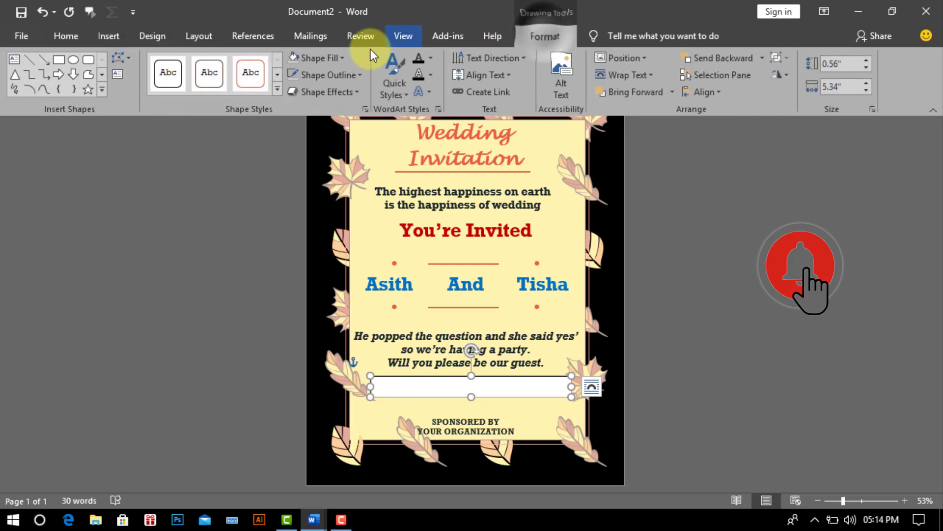
left_click(347, 57)
left_click(317, 189)
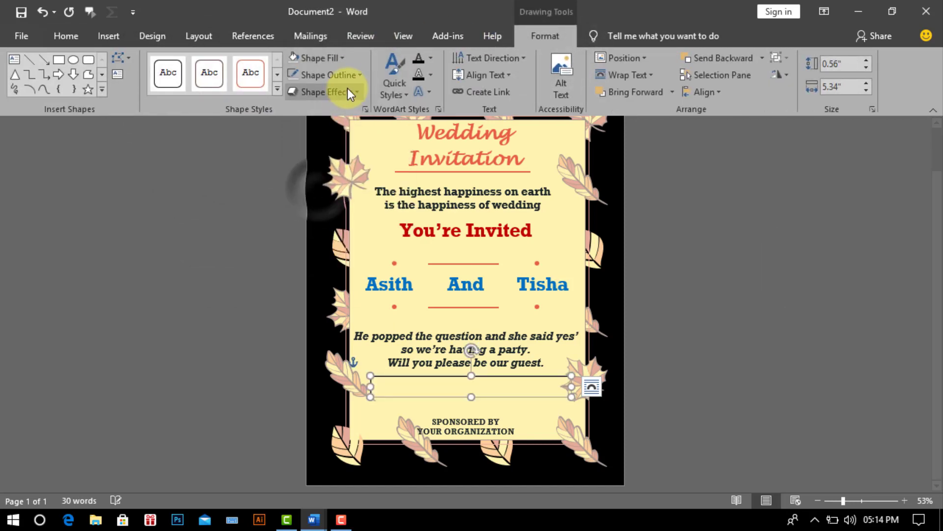
left_click(349, 76)
left_click(320, 204)
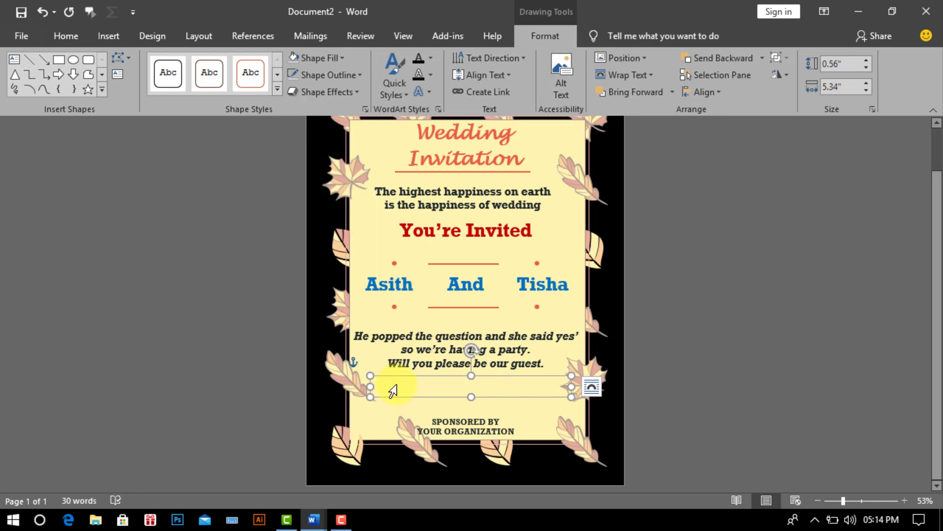
type("Monday, 12 Octob")
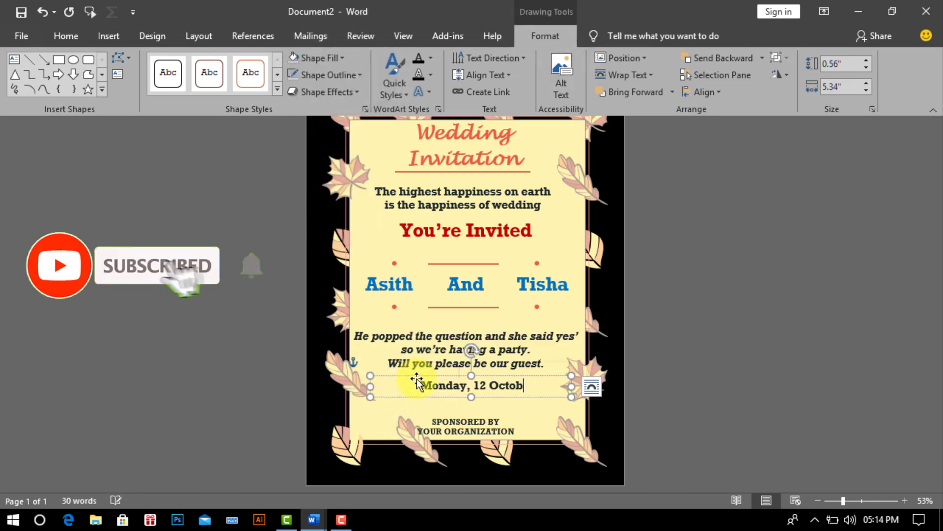
type("er 2020")
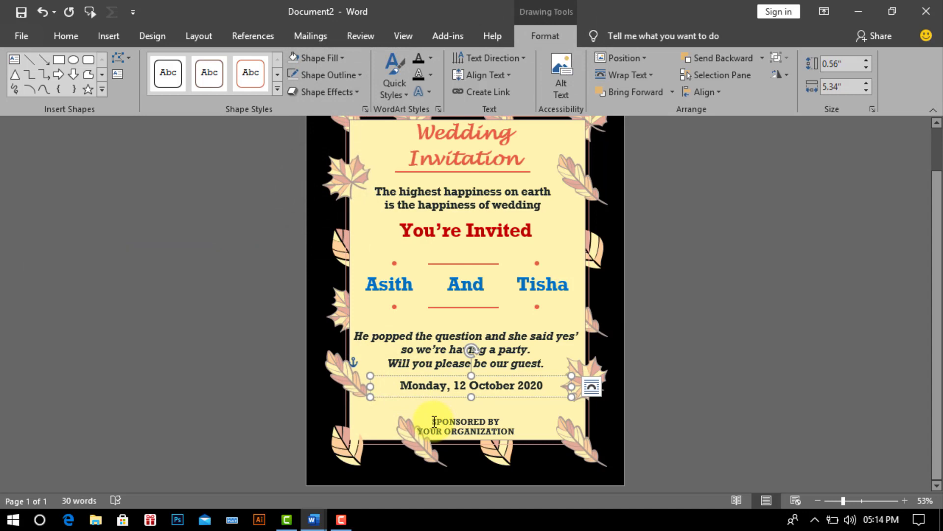
left_click_drag(432, 421, 499, 421)
- Replace SPONSORED BY with 'AR COMMUNITY CENTER' and YOUR ORGANIZATION with the venue's address
type("AR COMMUNITY CENTER")
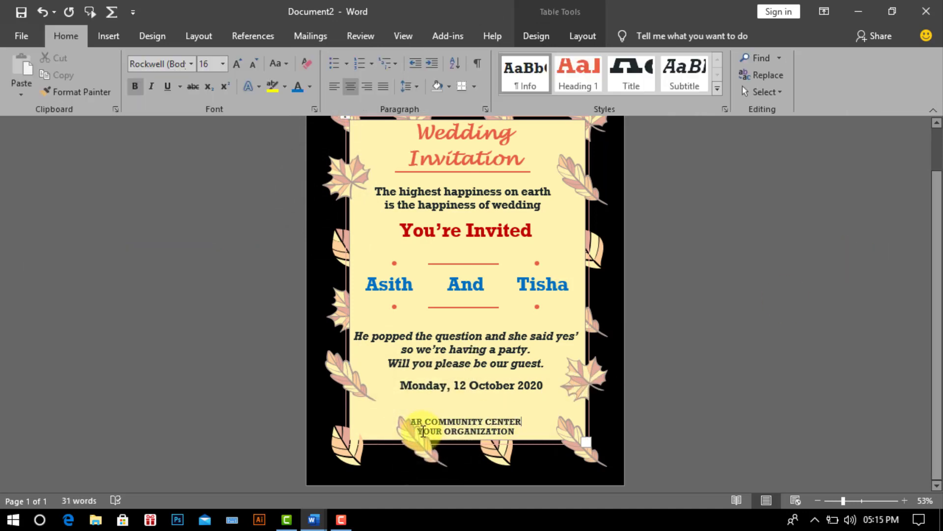
mouse_move(419, 431)
left_mouse_down()
mouse_move(545, 421)
mouse_move(411, 423)
left_mouse_up()
type("KHADIM NAGAR, SYLHET.")
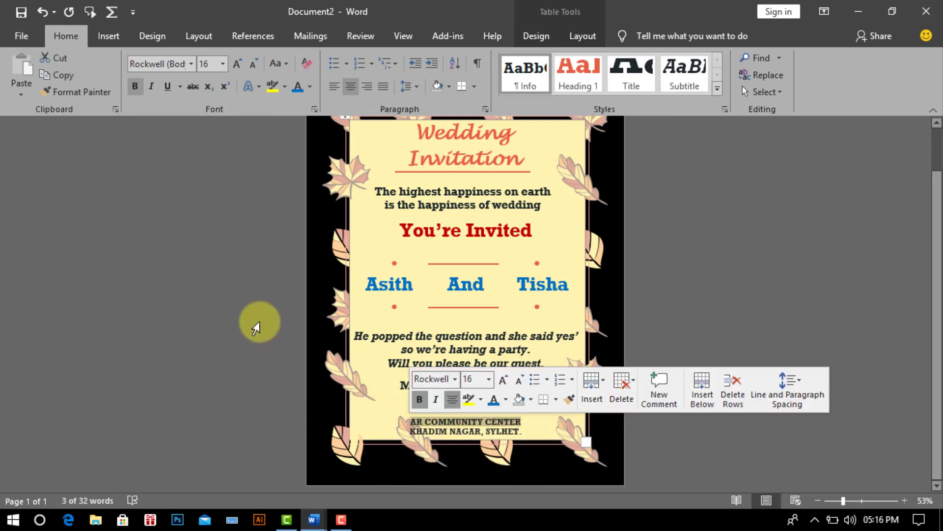
- Colour the venue name light blue at size 20
left_click(310, 87)
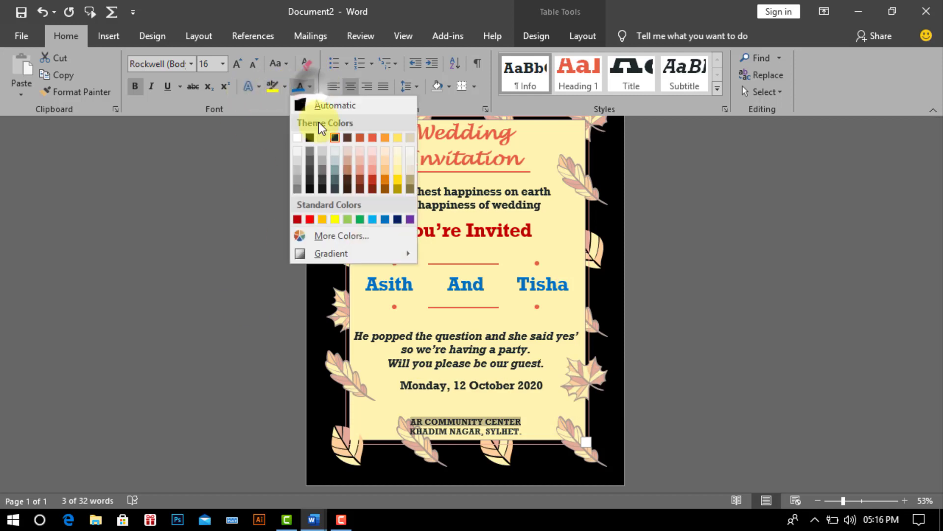
left_click(385, 220)
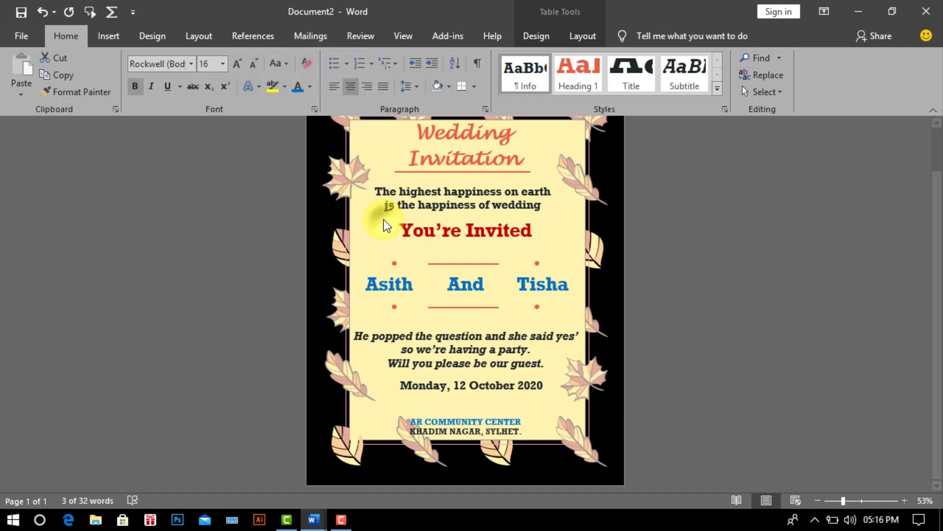
left_click(222, 64)
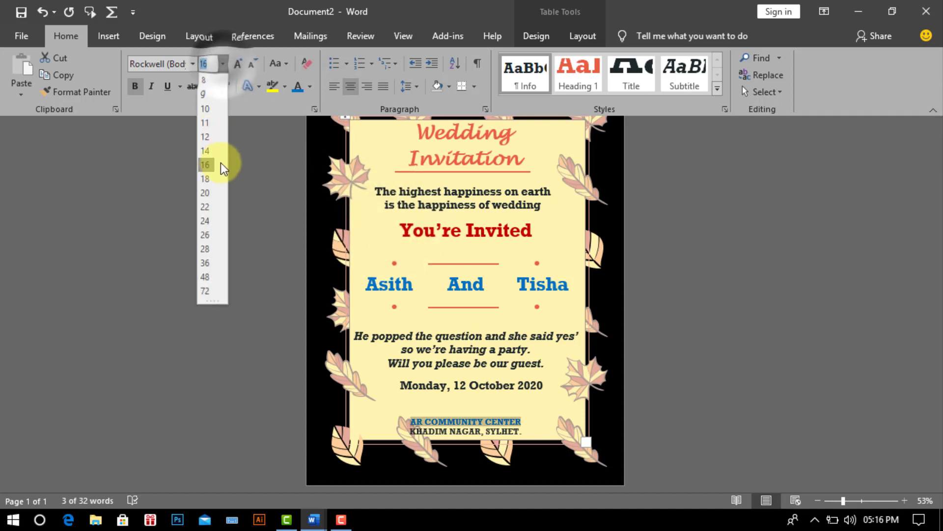
left_click(206, 192)
left_click(660, 405)
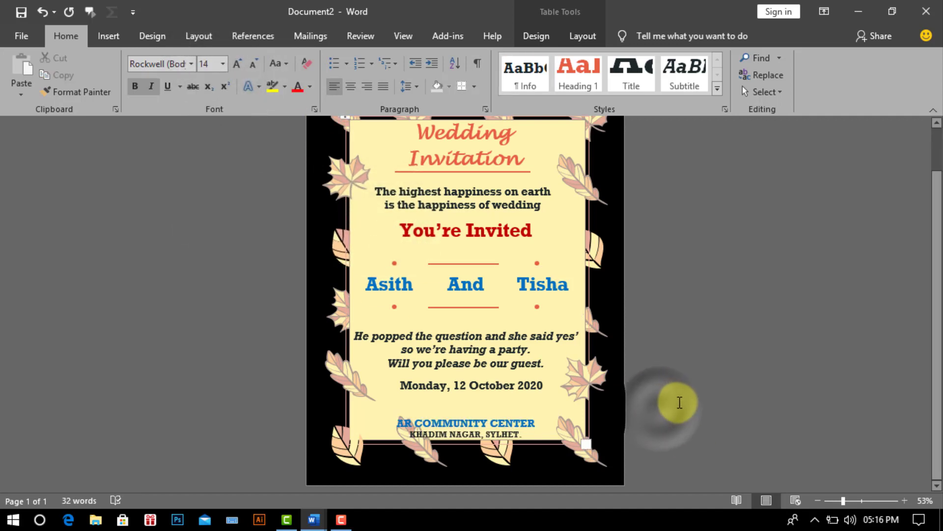
scroll(678, 401, "up", 1)
scroll(678, 400, "down", 1)
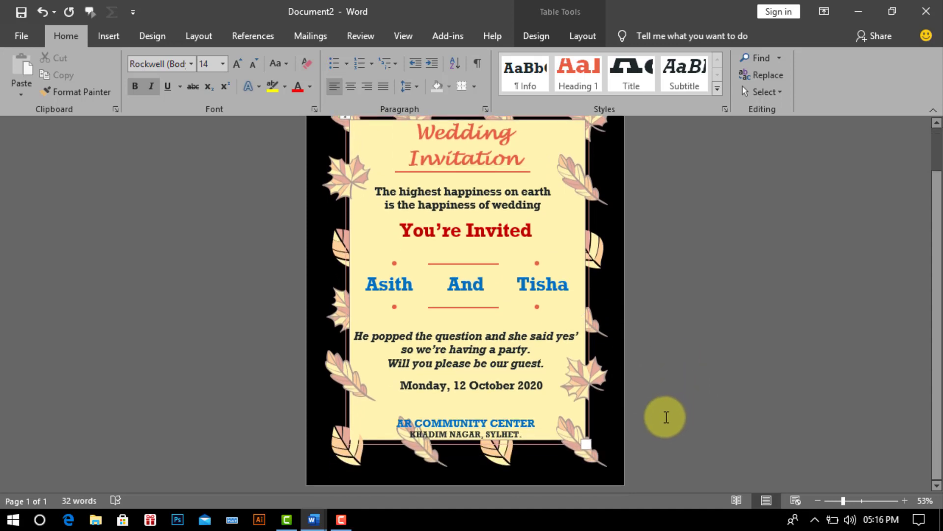
scroll(664, 415, "up", 1)
left_click(841, 500)
- Start saving the document to the Documents folder as 'Wedding invitation'
left_click(840, 501)
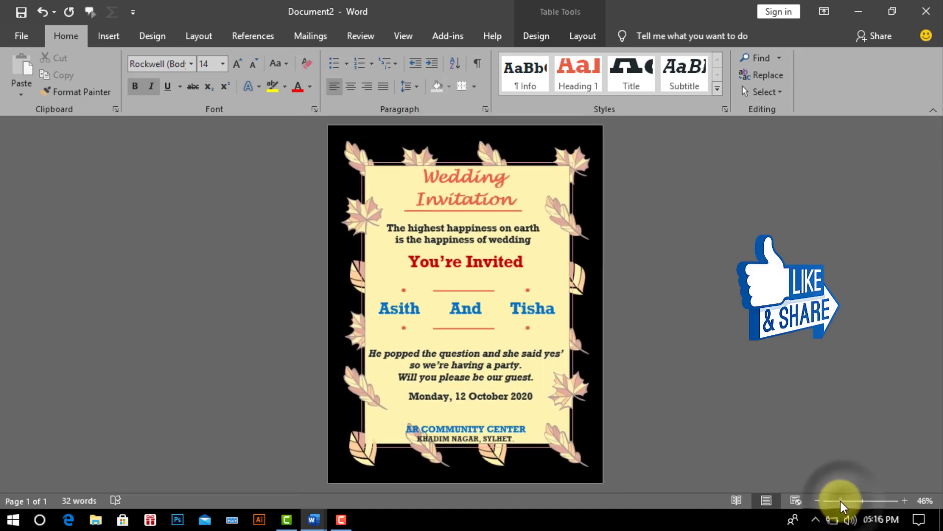
left_click(21, 36)
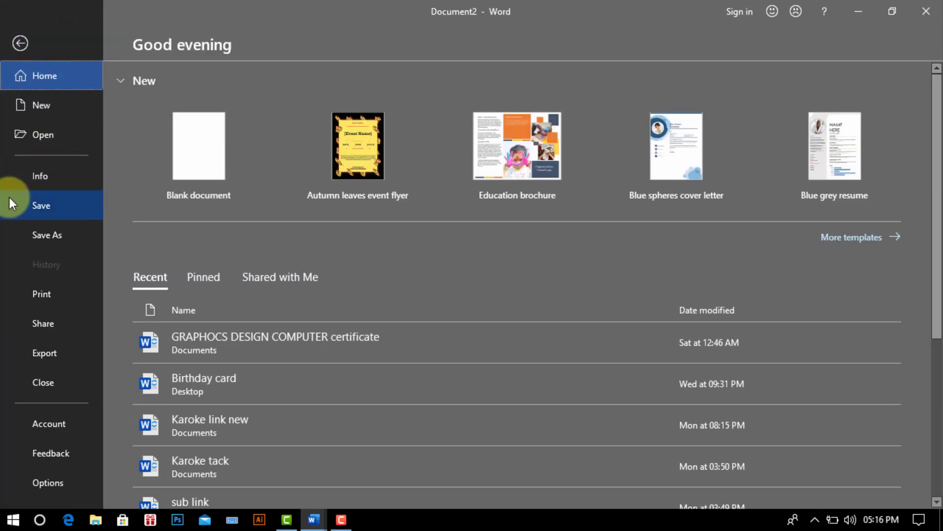
left_click(46, 205)
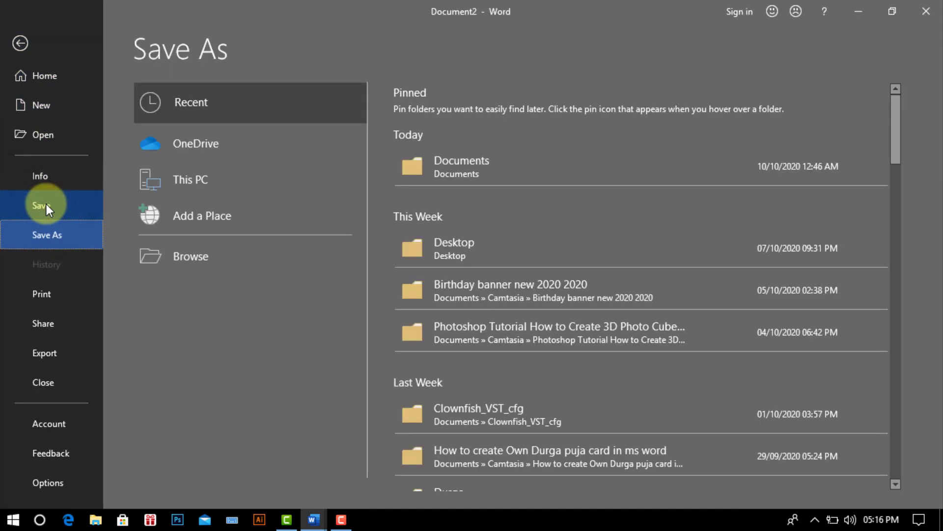
left_click(456, 171)
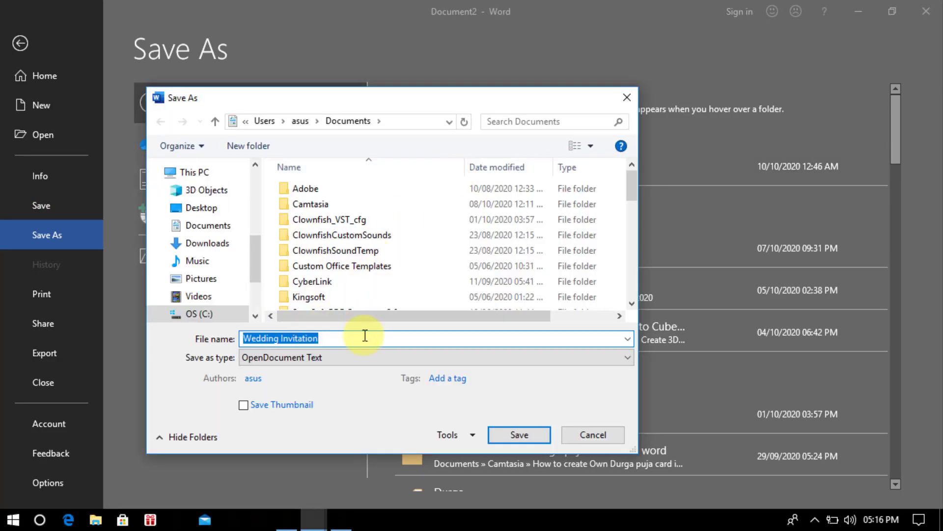
type("Wedding in")
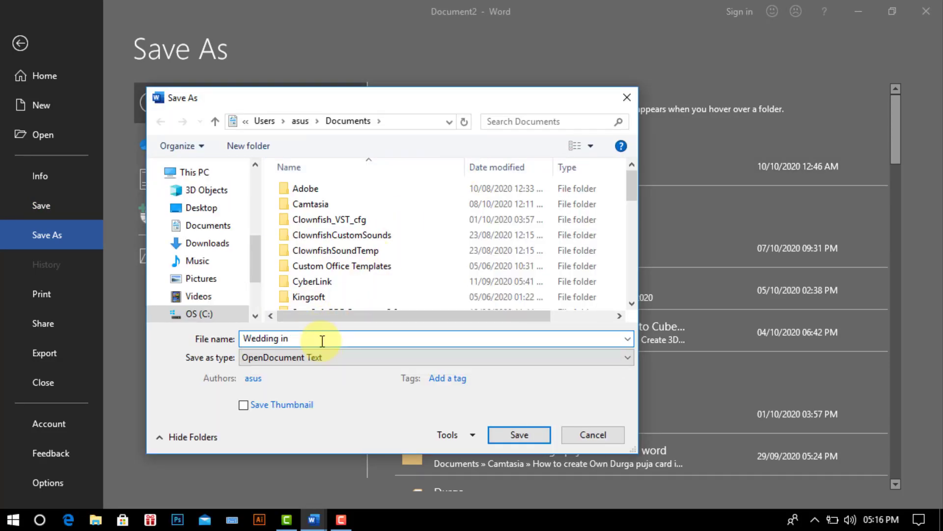